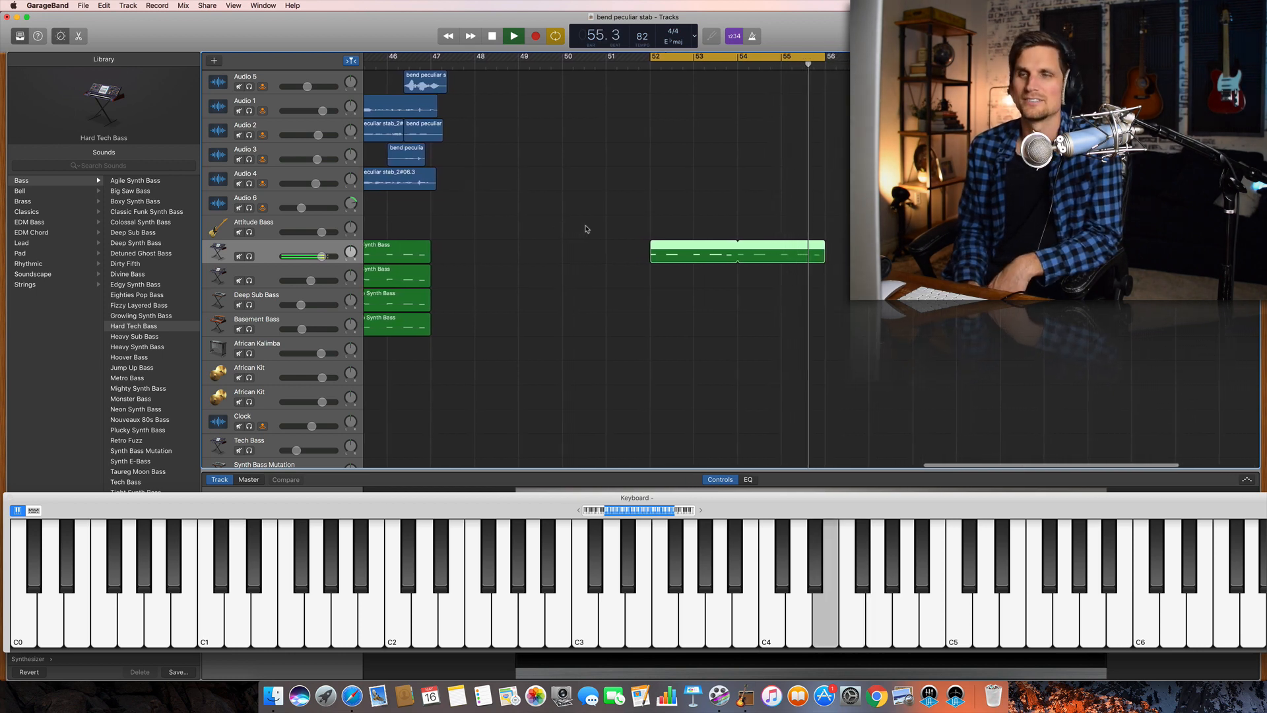
Stop playback and check where the Hard Tech Bass patch sits under the Synthesizer category of the sound library.
key("space")
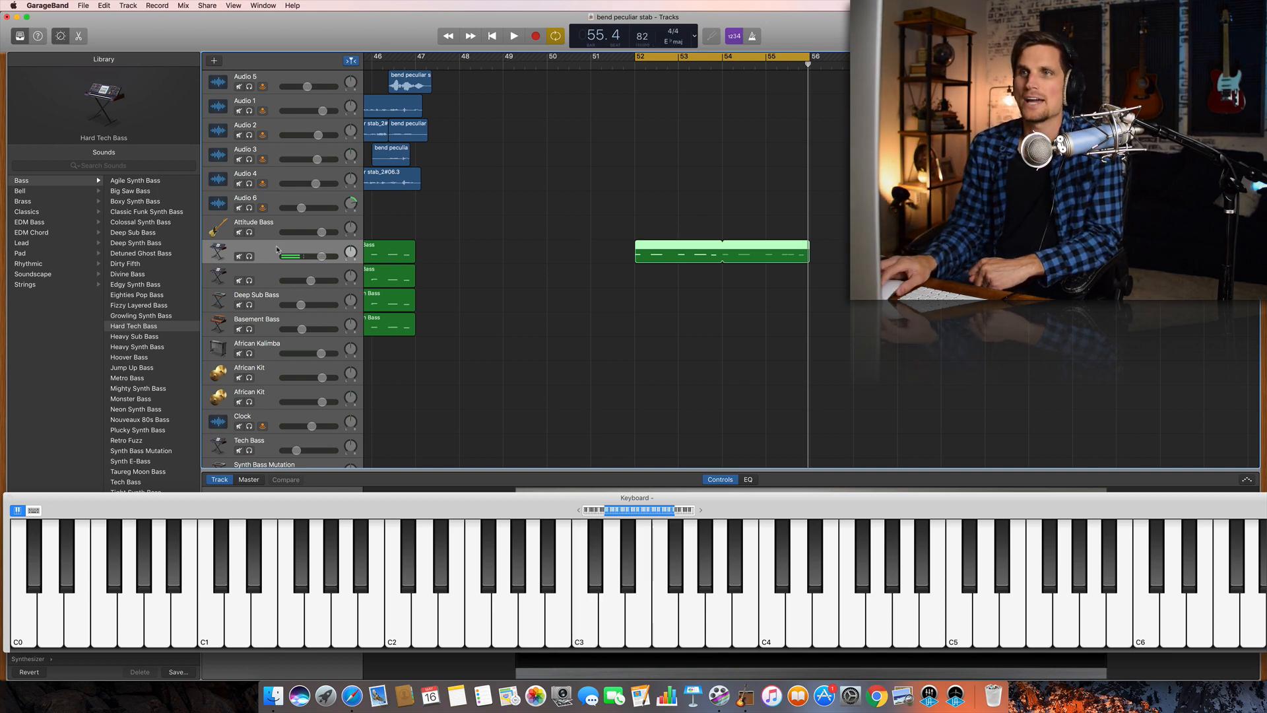
left_click(268, 276)
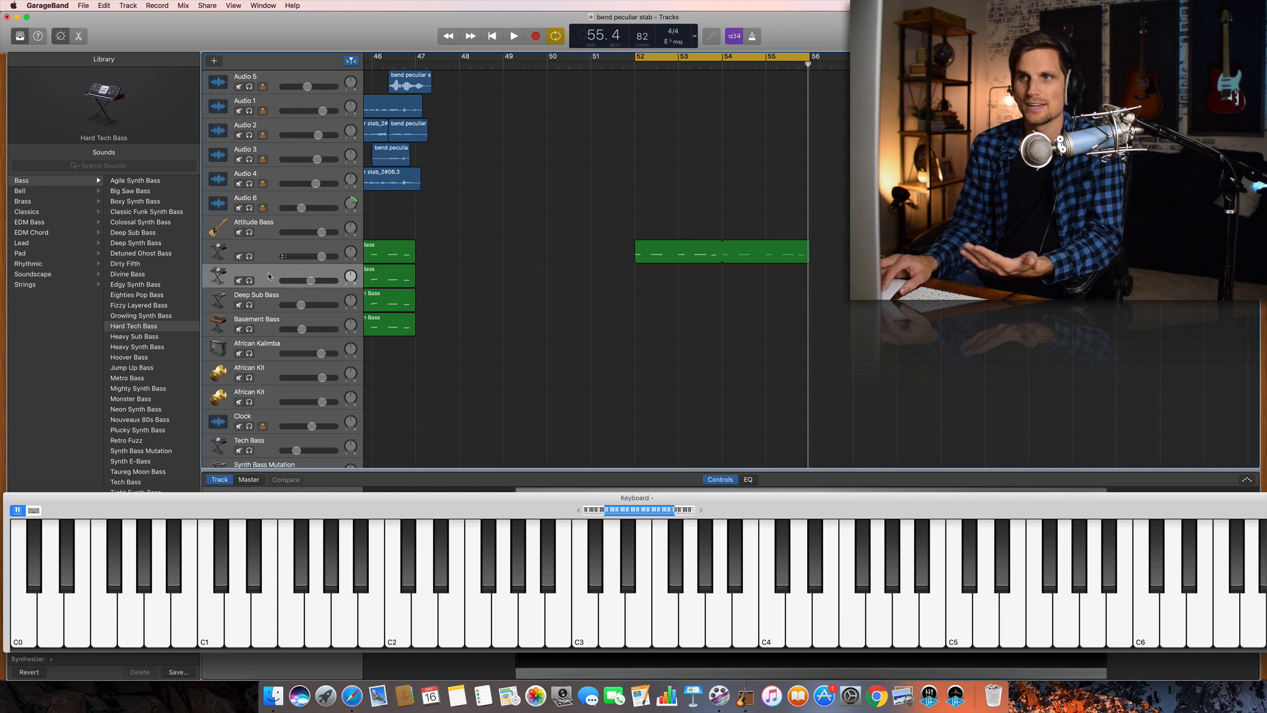
left_click(269, 259)
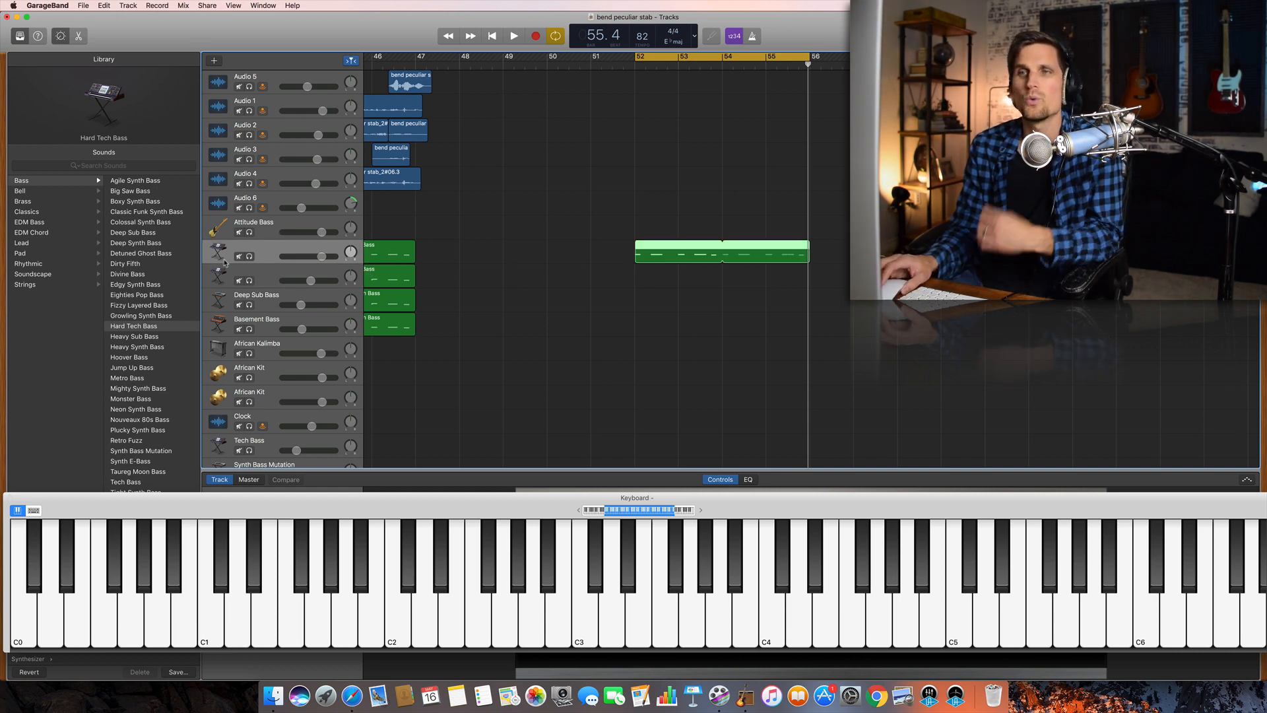
scroll(162, 250, "left", 5)
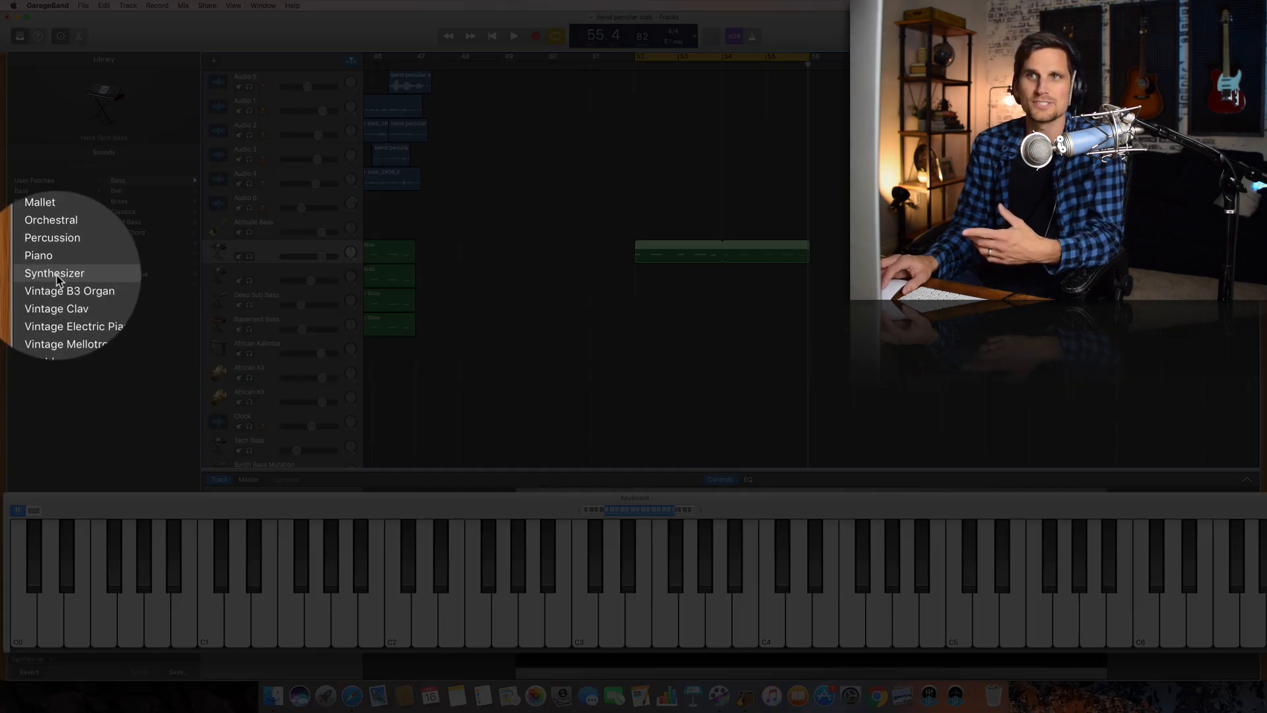
left_click(56, 274)
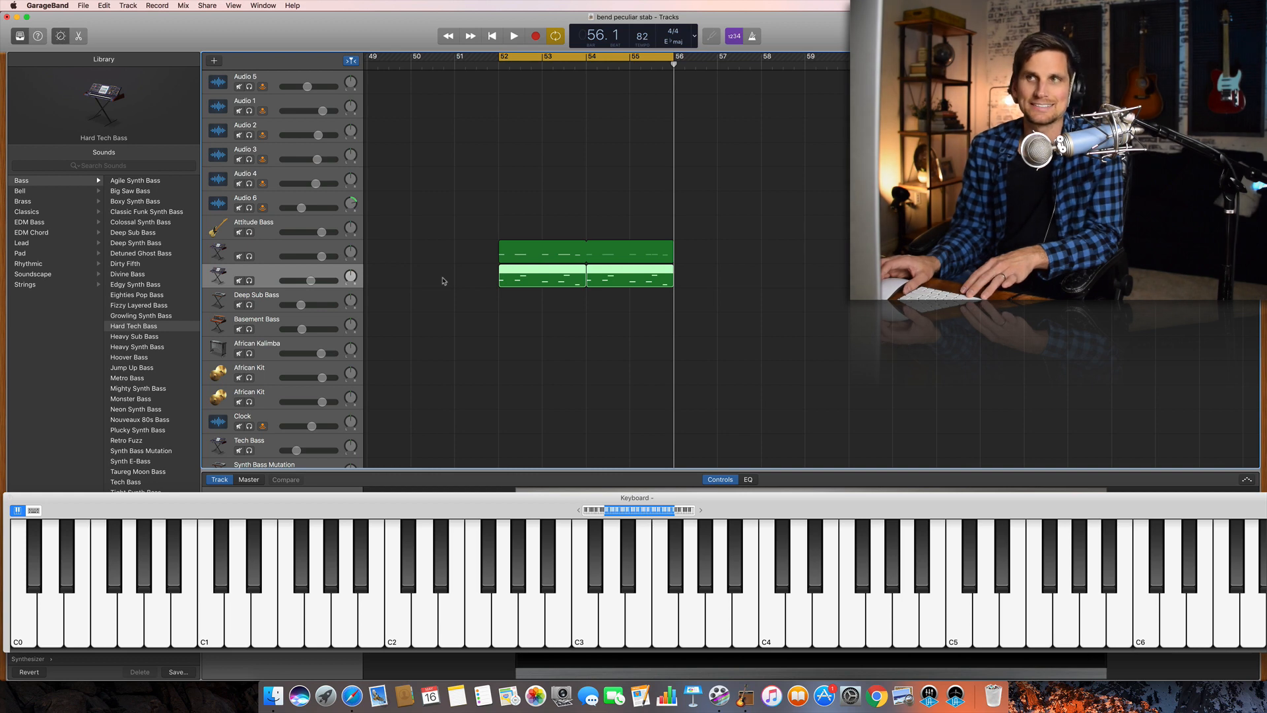
Play the cycled section from bar 52 to hear the first two bass layers together, and stop.
key("space")
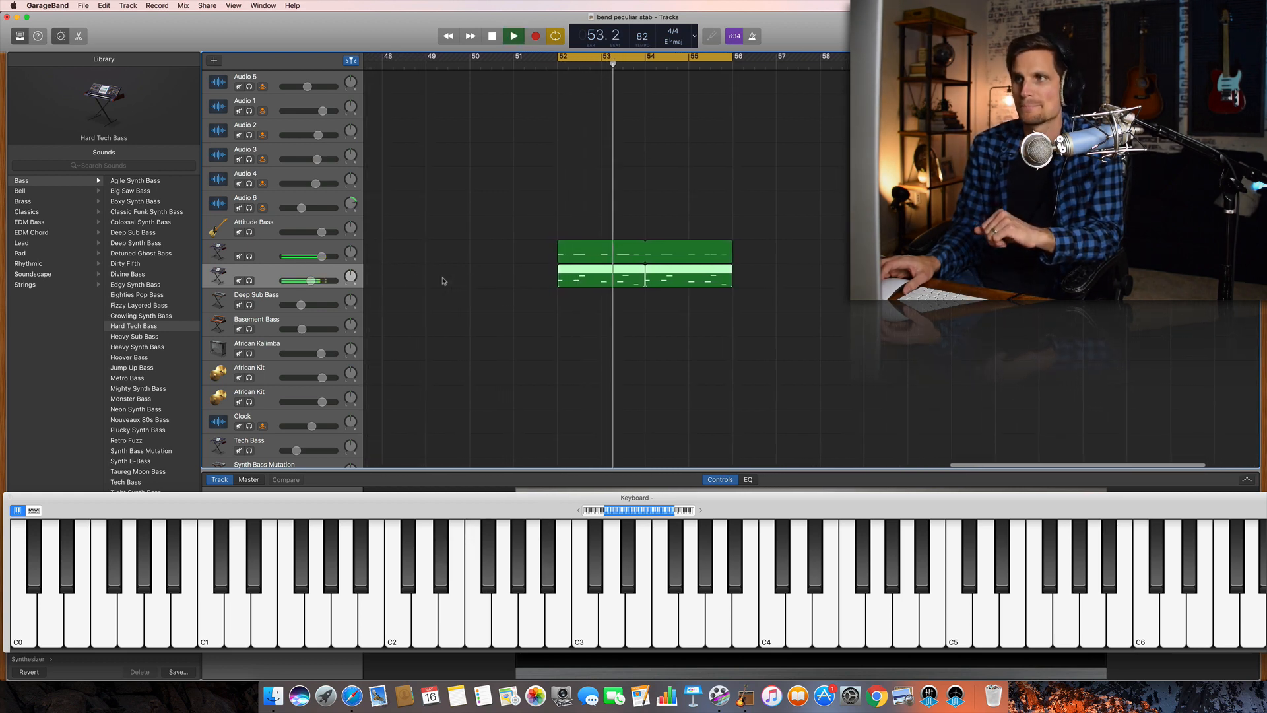
key("space")
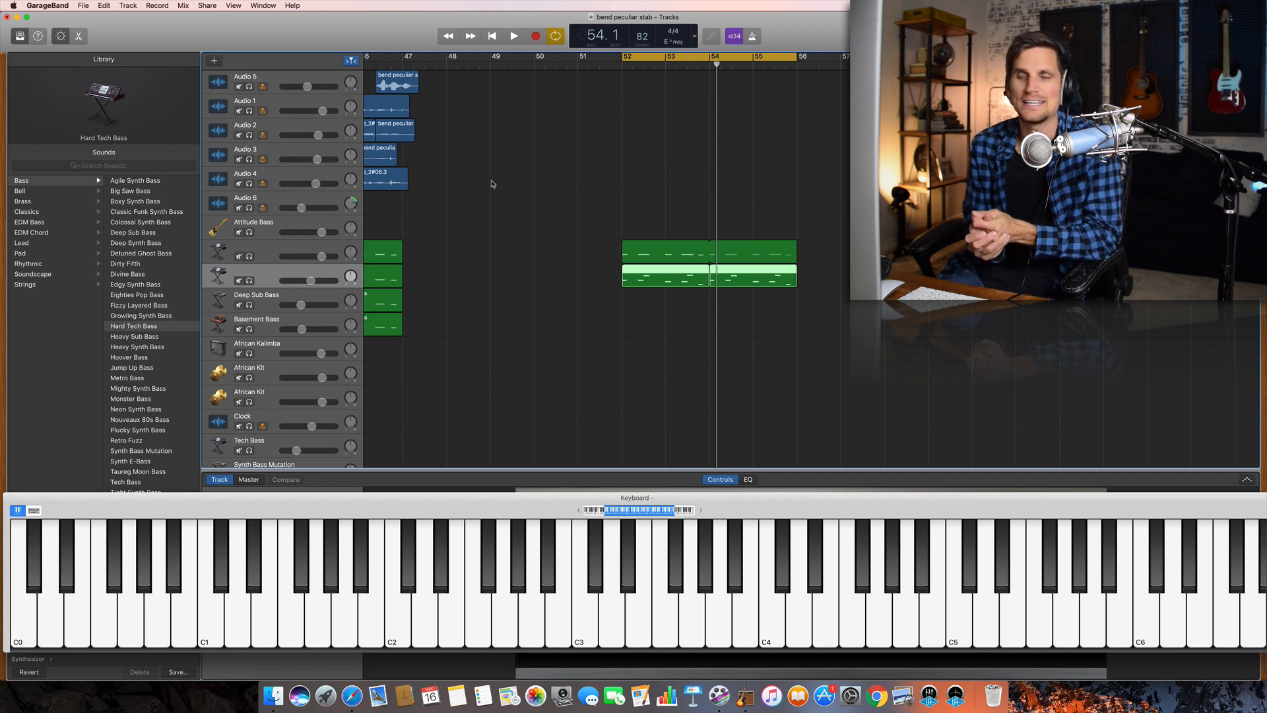
scroll(492, 184, "right", 3)
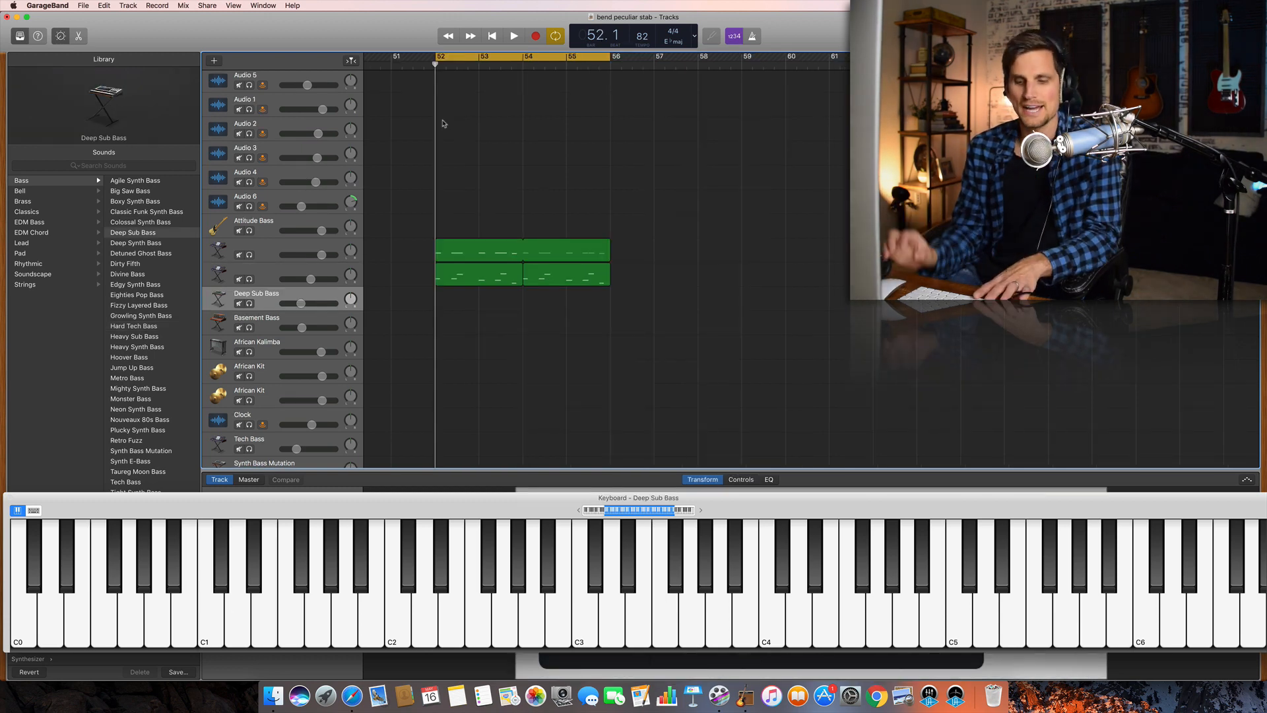
Paste the copied bass regions onto the Deep Sub Bass track at bar 52 and check that track's patch in the sound library.
key("super+v")
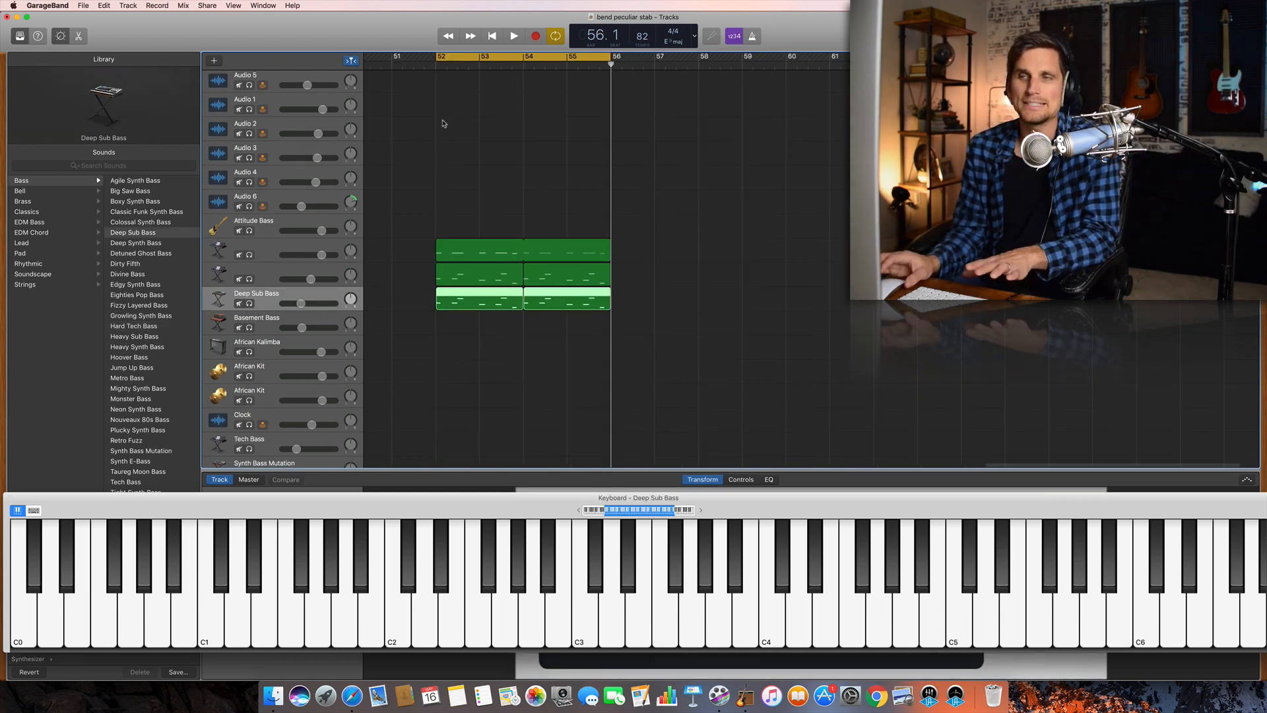
left_click(497, 280)
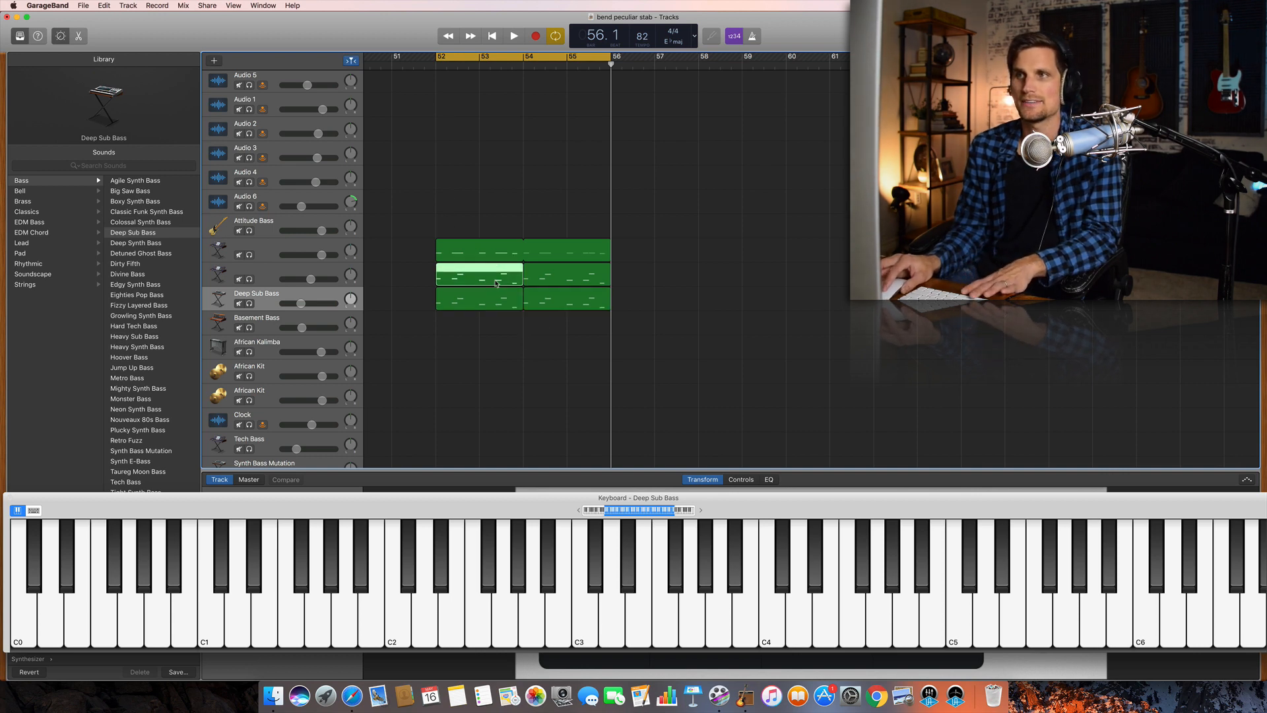
left_click(486, 307)
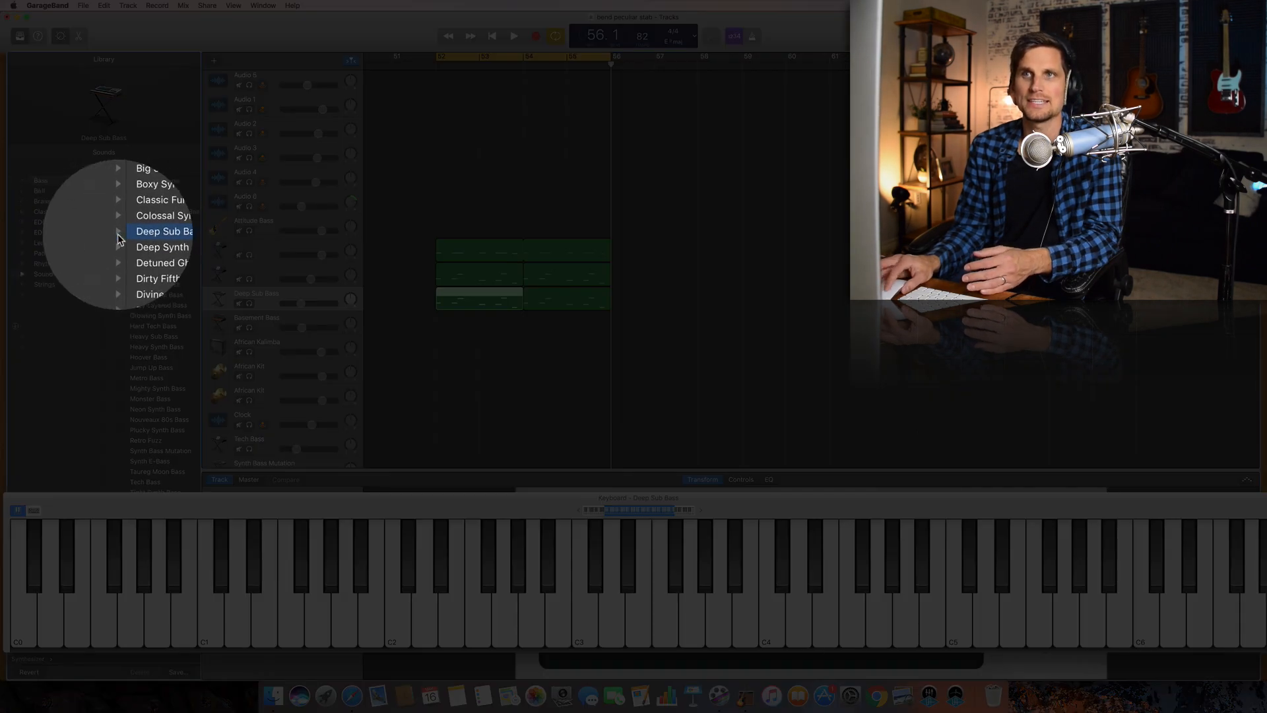
scroll(132, 251, "left", 3)
scroll(127, 192, "right", 3)
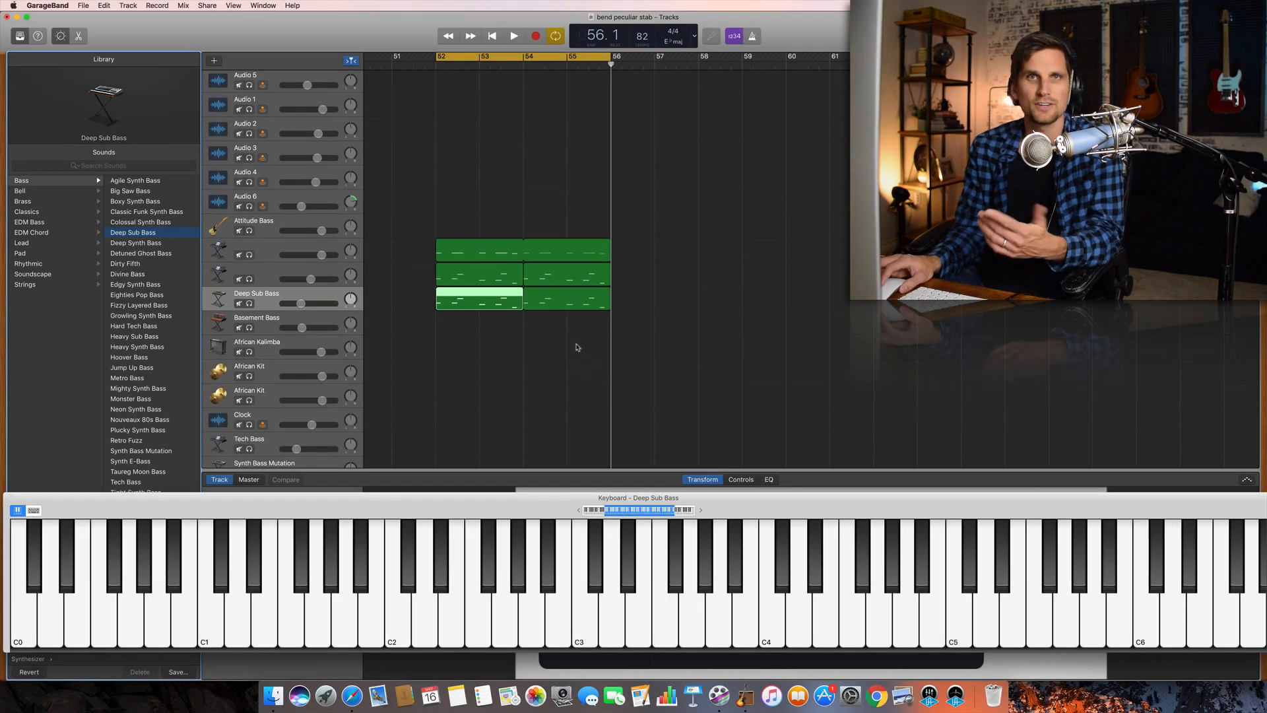
scroll(562, 341, "left", 1)
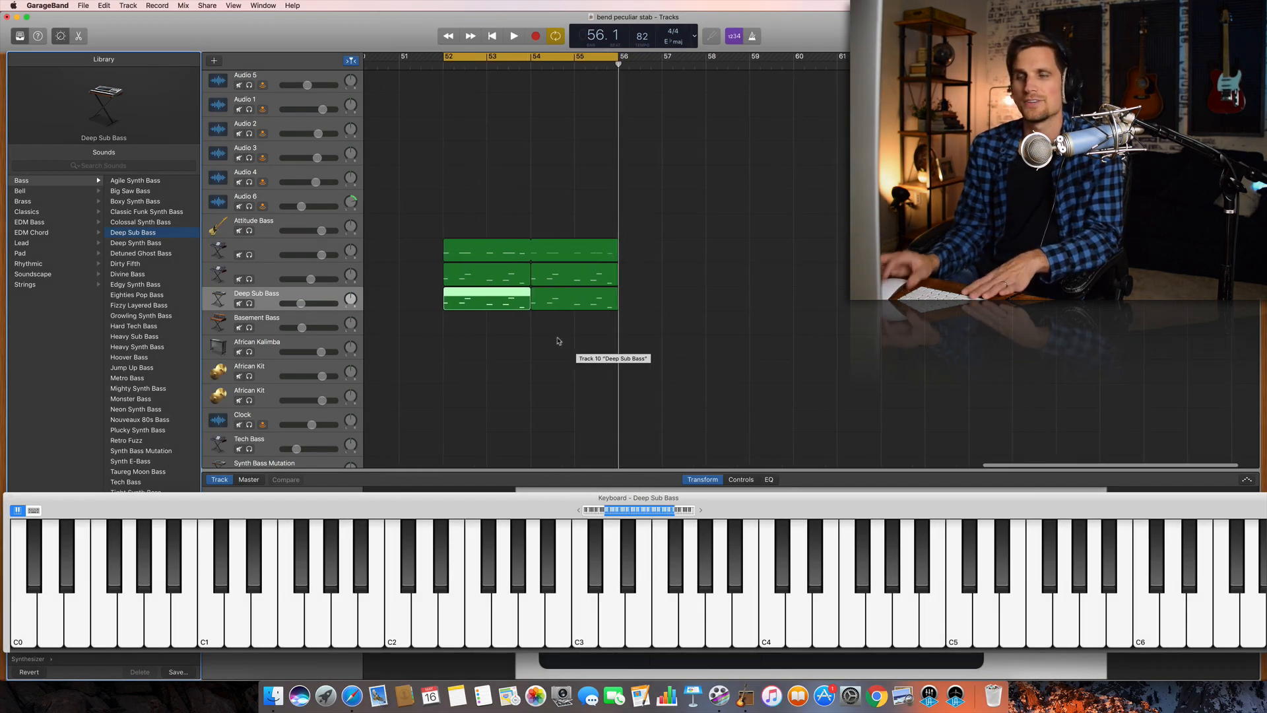
Play the cycled section to hear the three bass layers including Deep Sub Bass, and stop.
key("space")
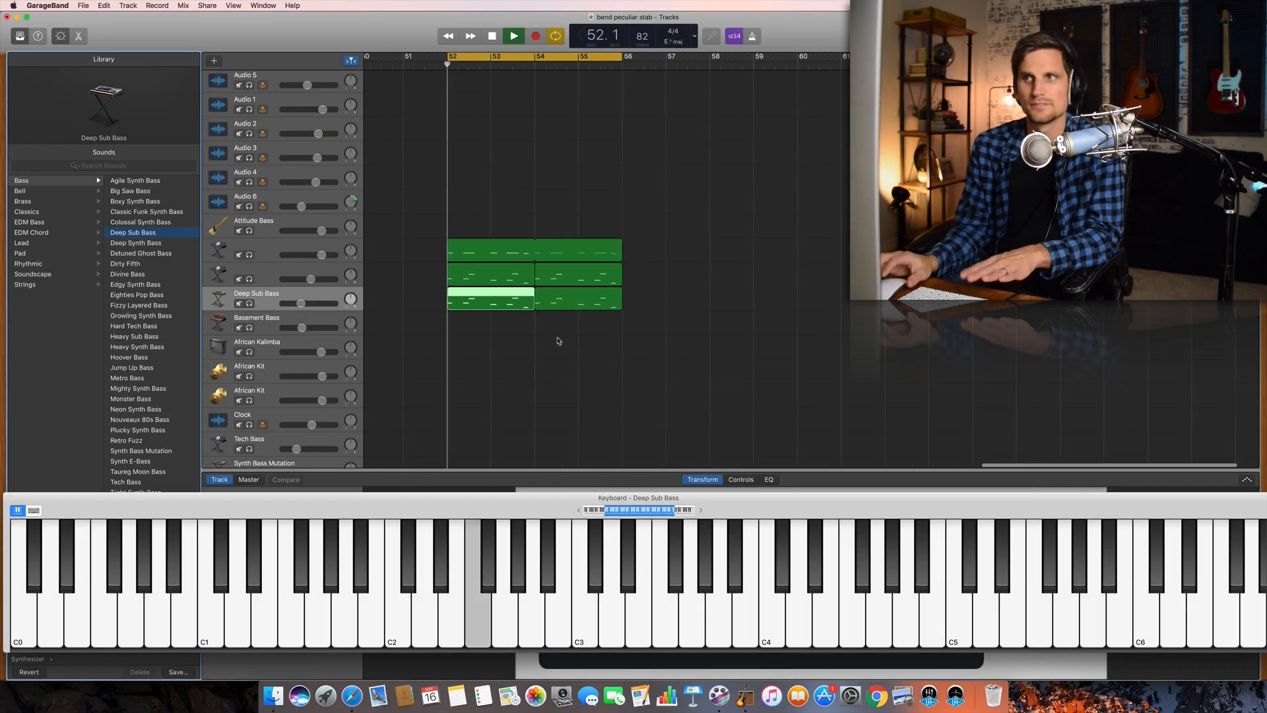
scroll(558, 341, "left", 4)
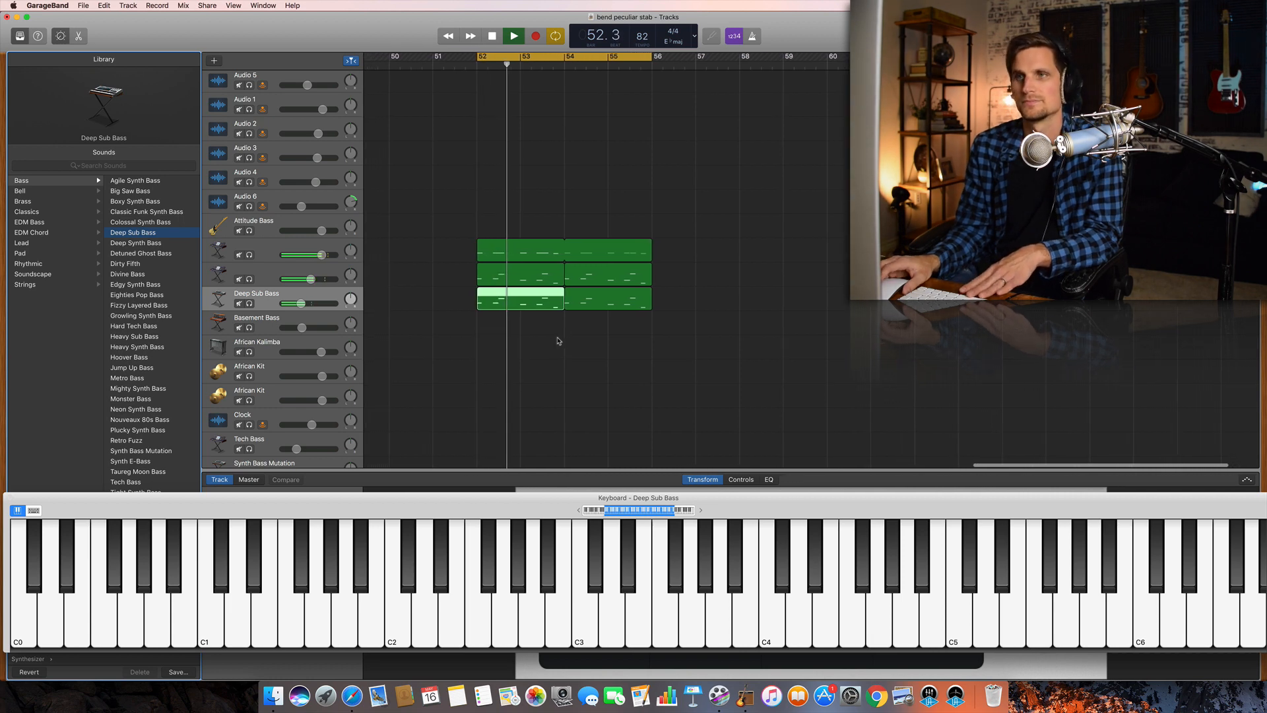
scroll(555, 342, "left", 3)
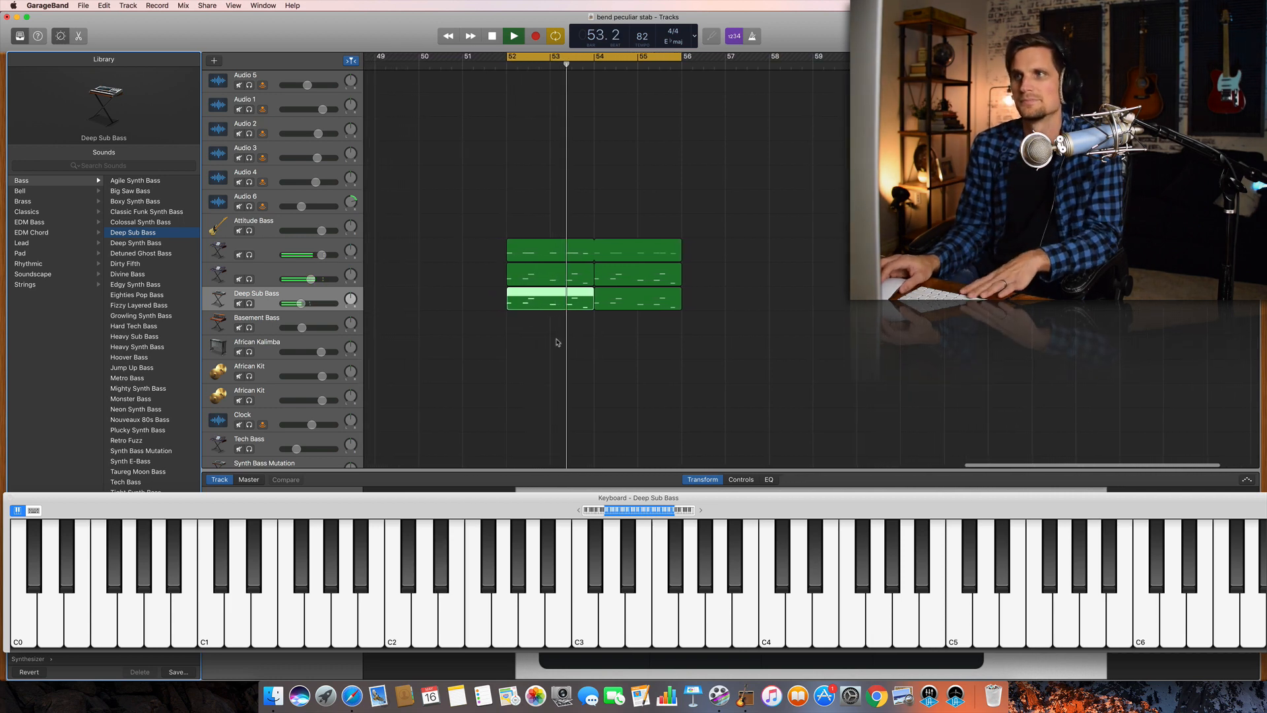
key("space")
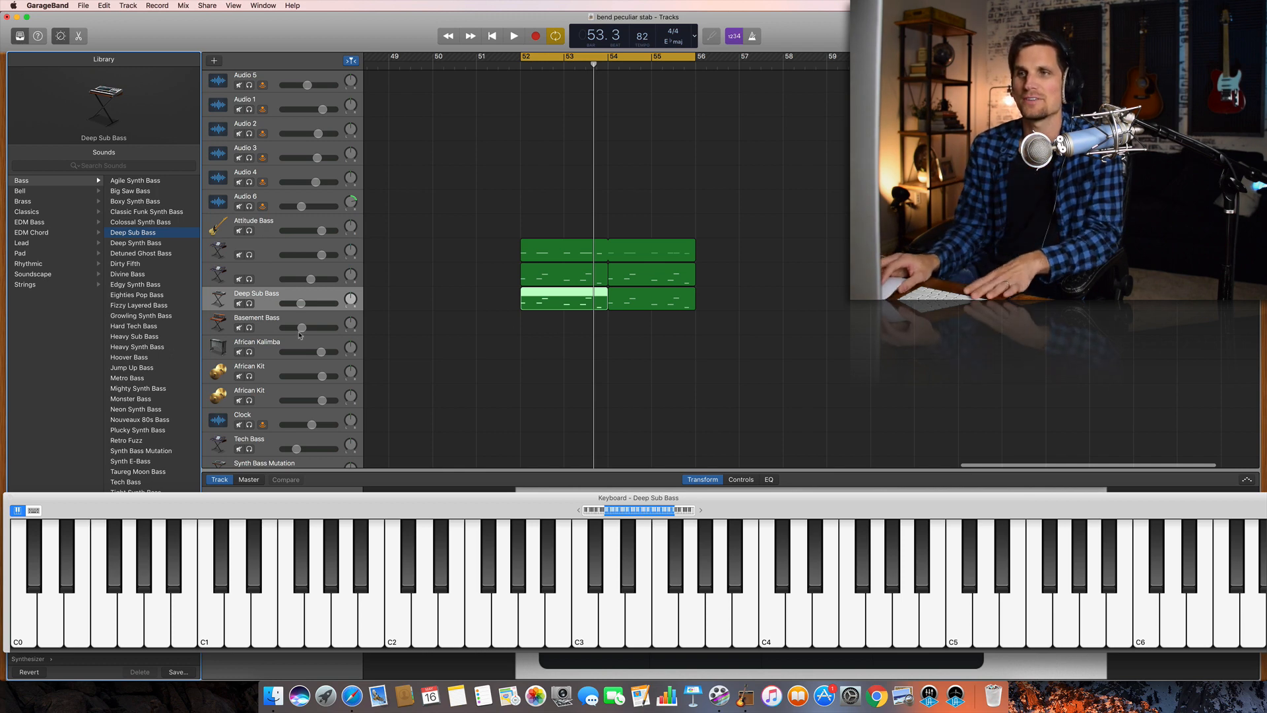
Duplicate the Deep Sub Bass regions onto the Basement Bass track, starting at bar 52.
left_click(267, 325)
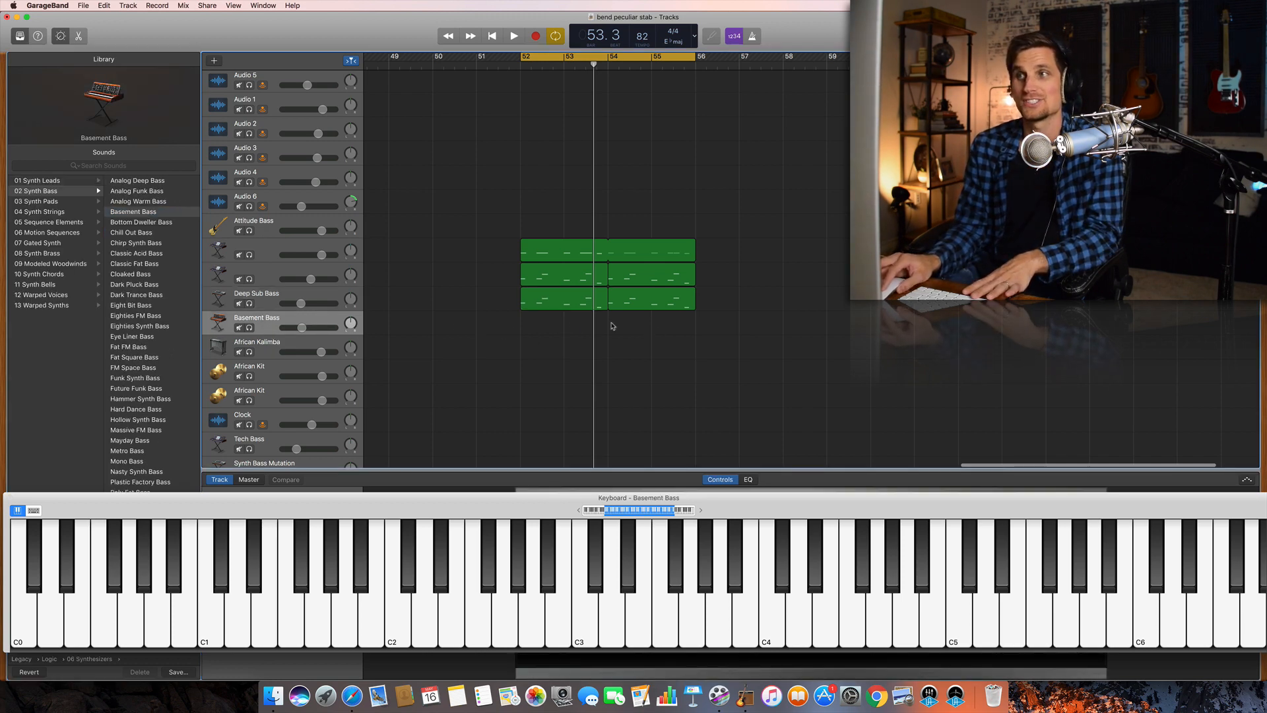
left_click(612, 301)
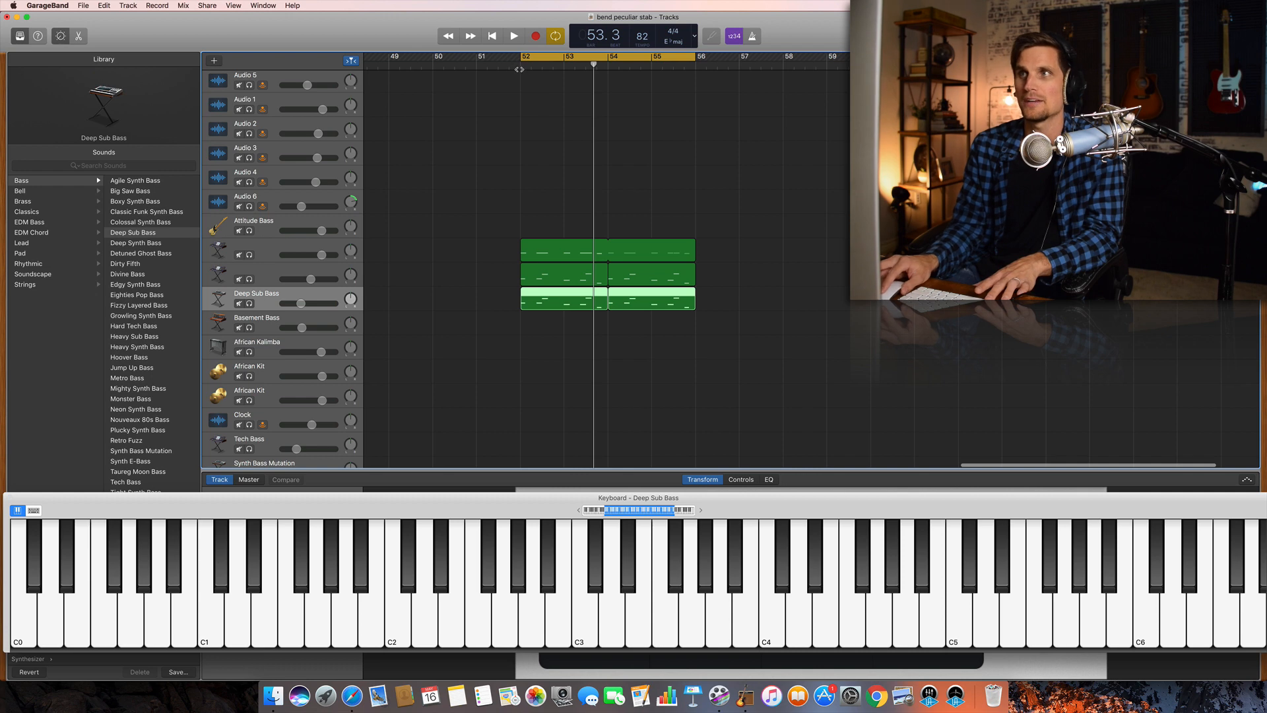
left_click(433, 326)
key("cmd+v")
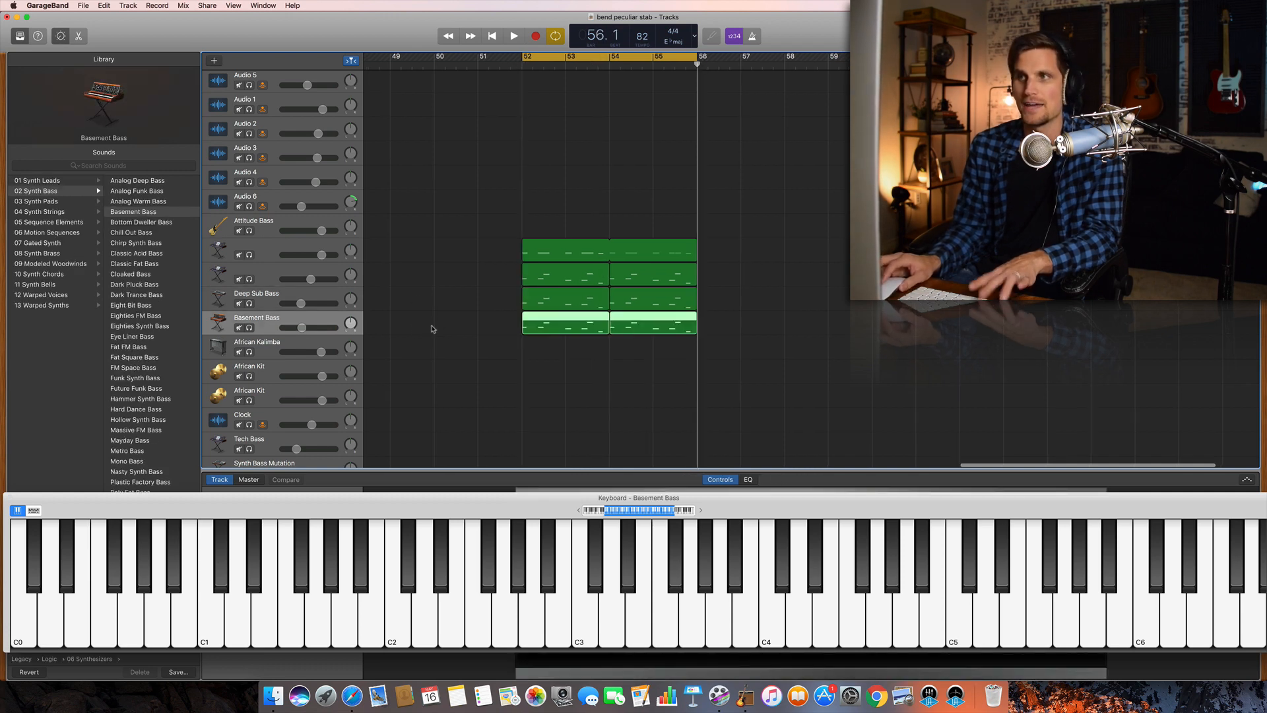
Play the cycled section with Basement Bass soloed and again with all four bass layers unmuted, and stop.
key("space")
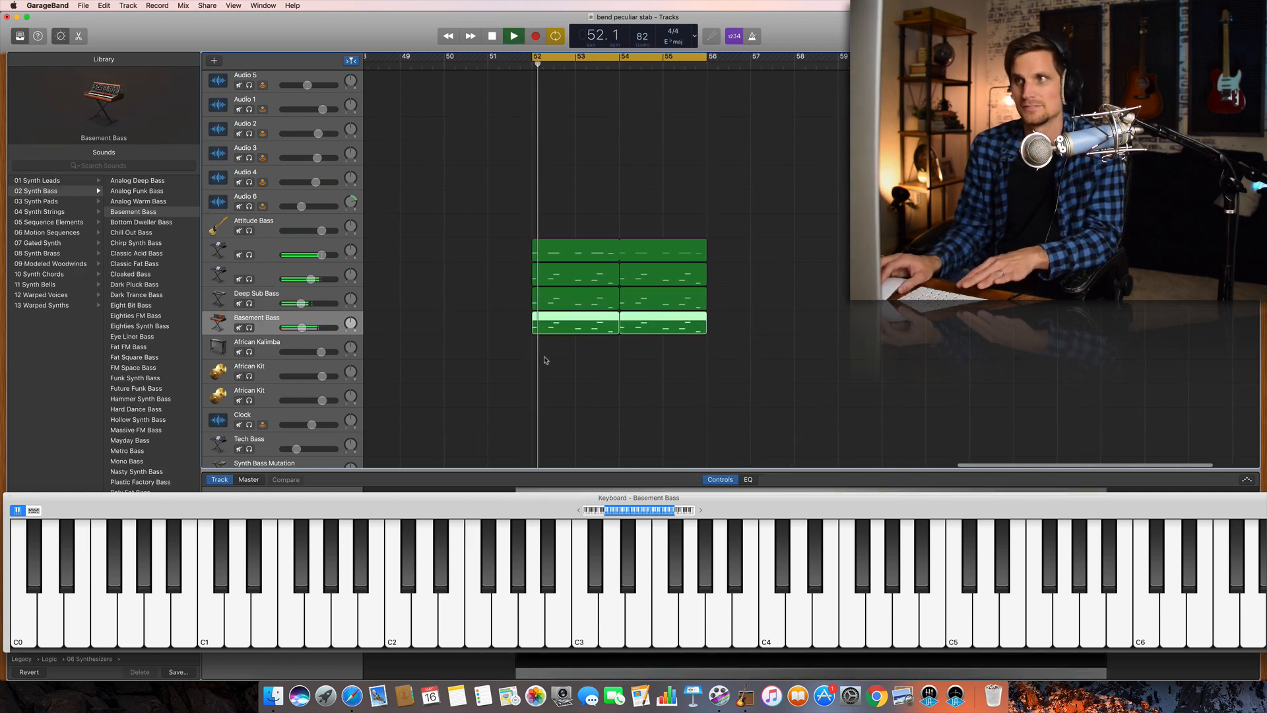
left_click(250, 328)
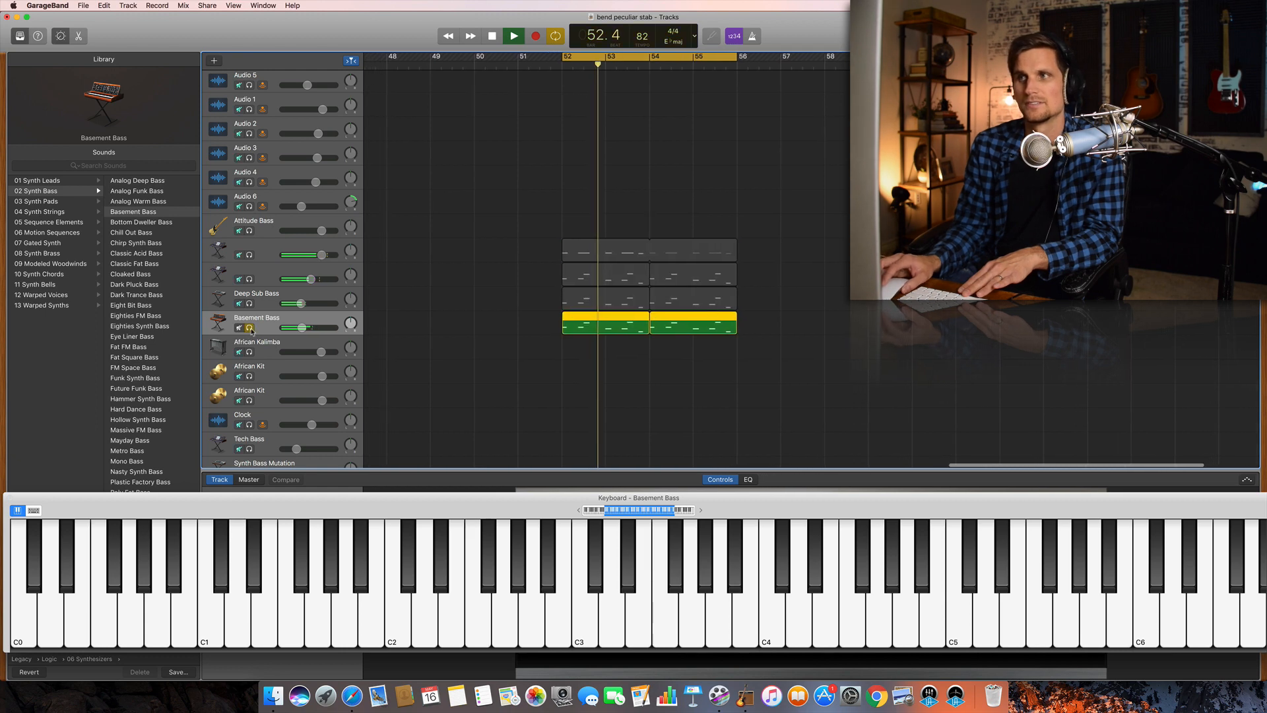
scroll(251, 330, "left", 2)
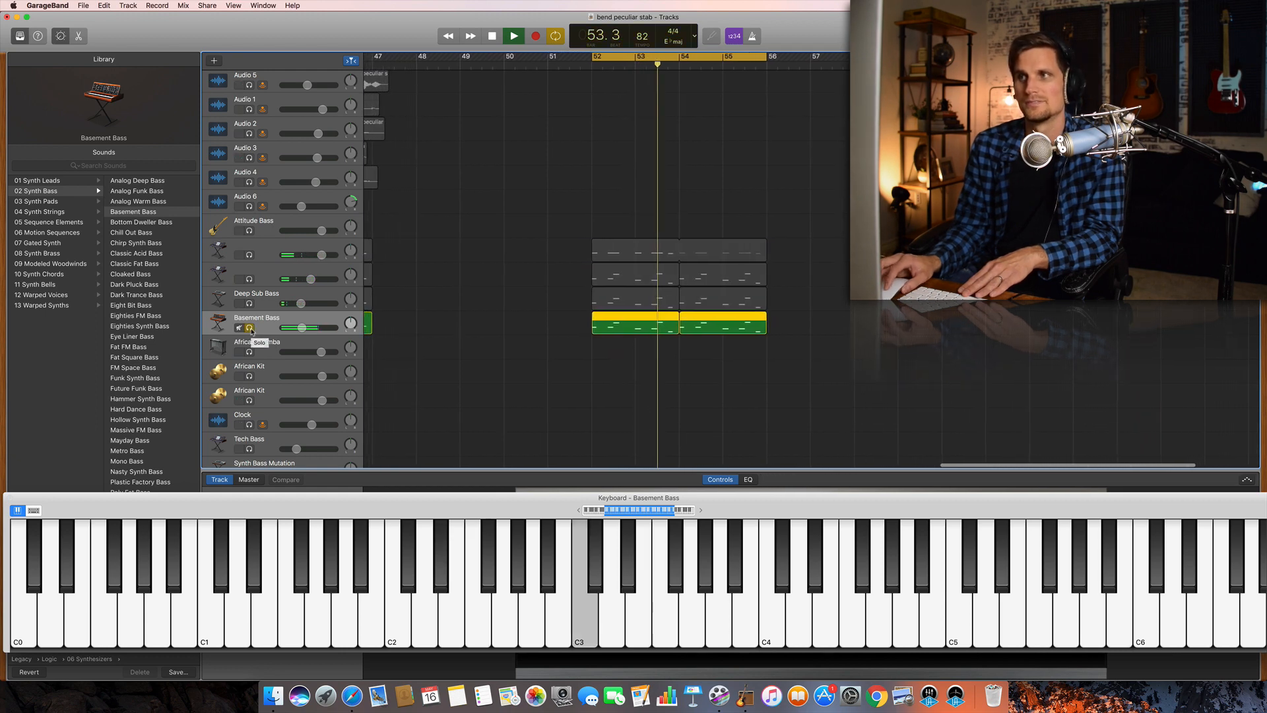
key("space")
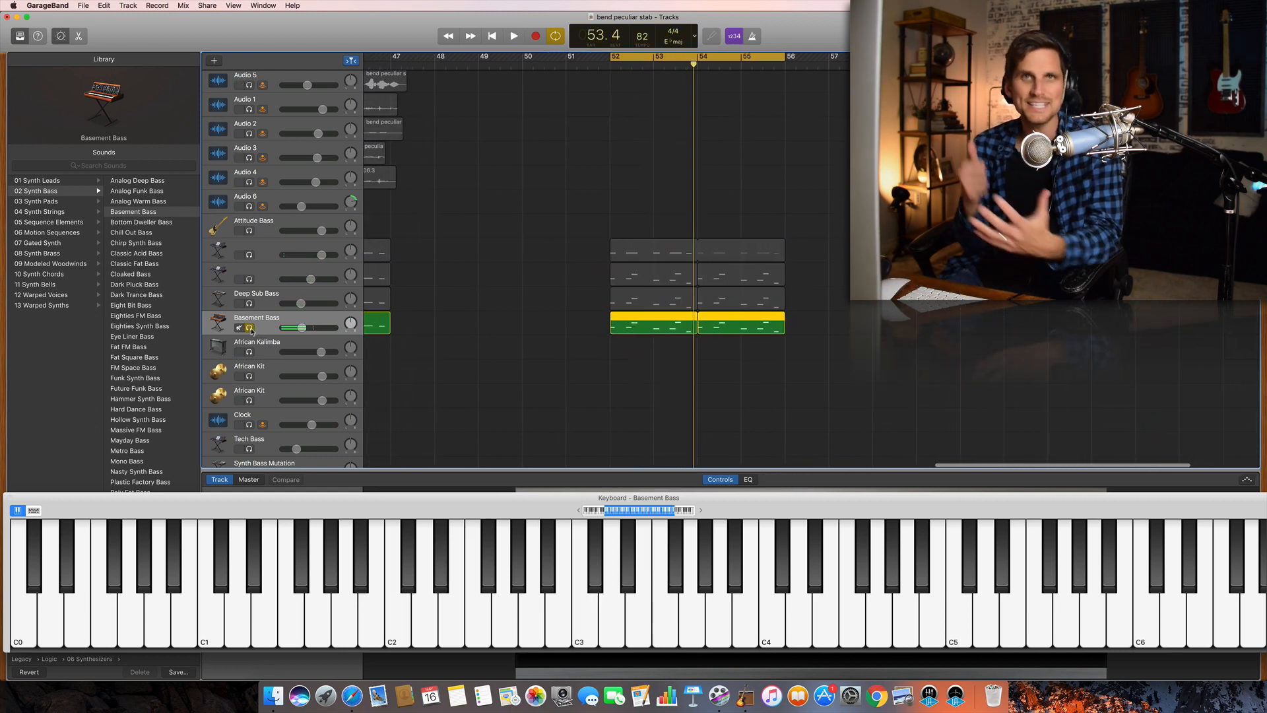
key("space")
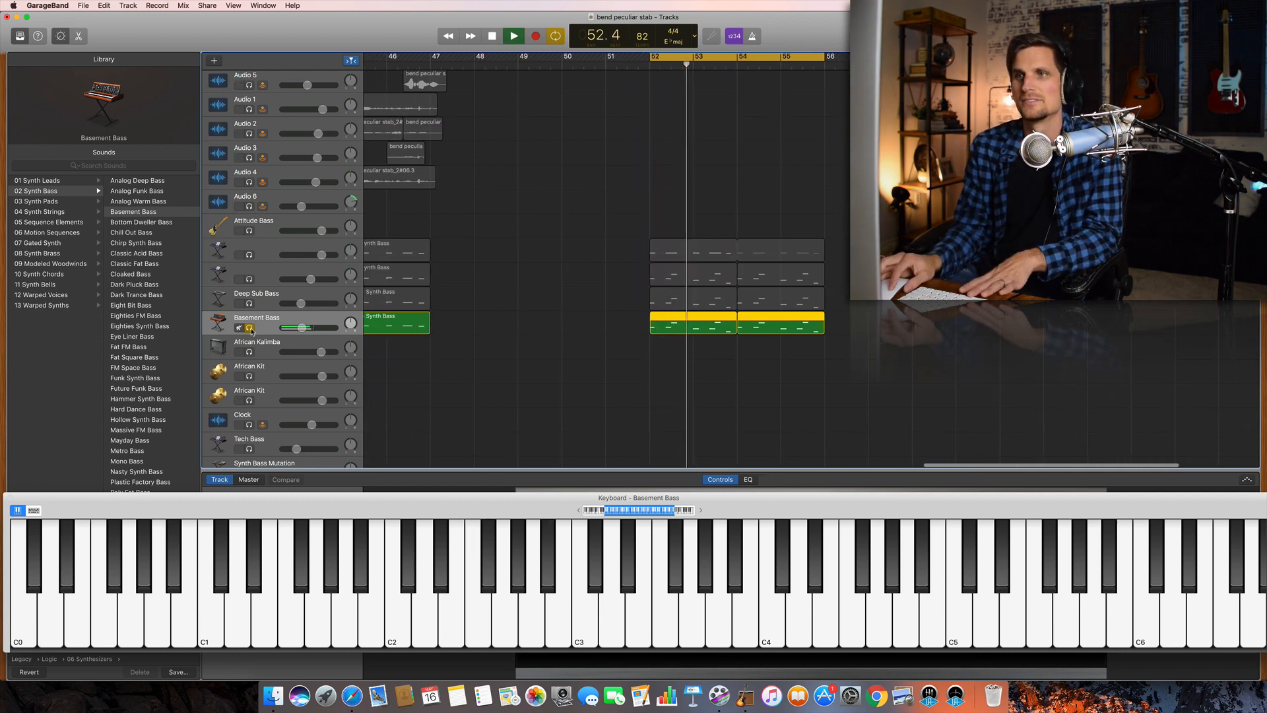
left_click(249, 328)
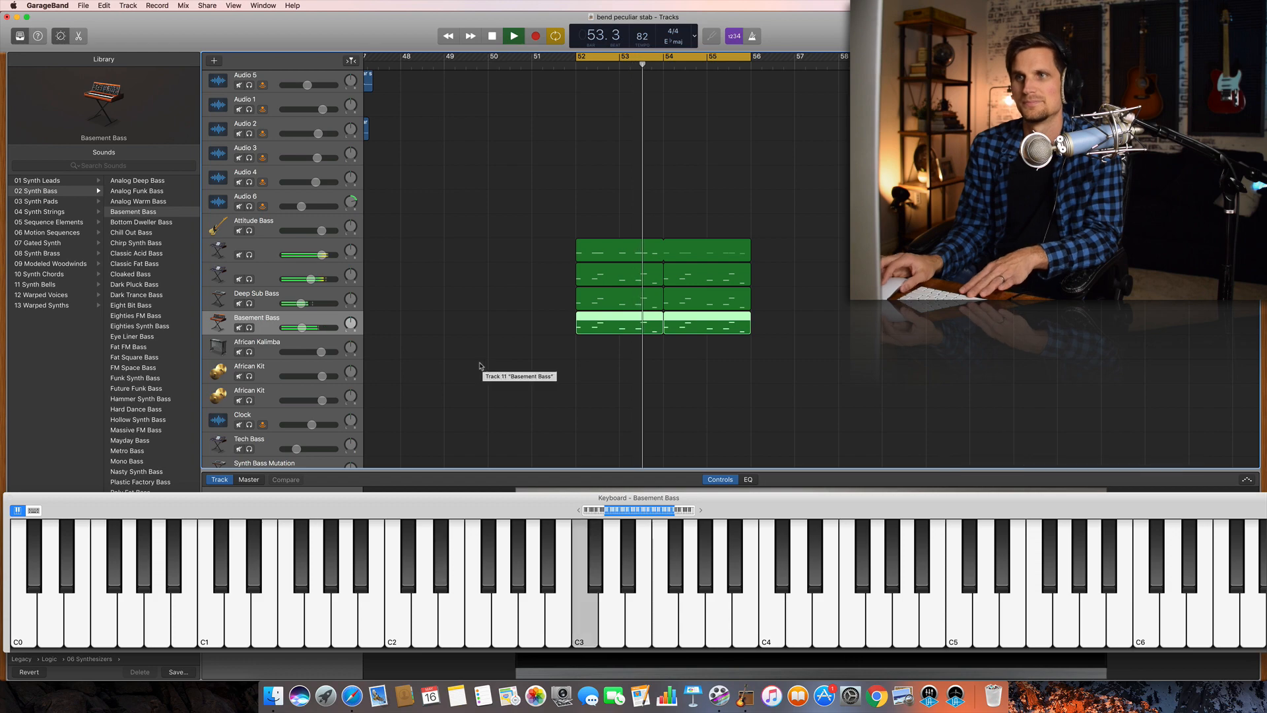
key("space")
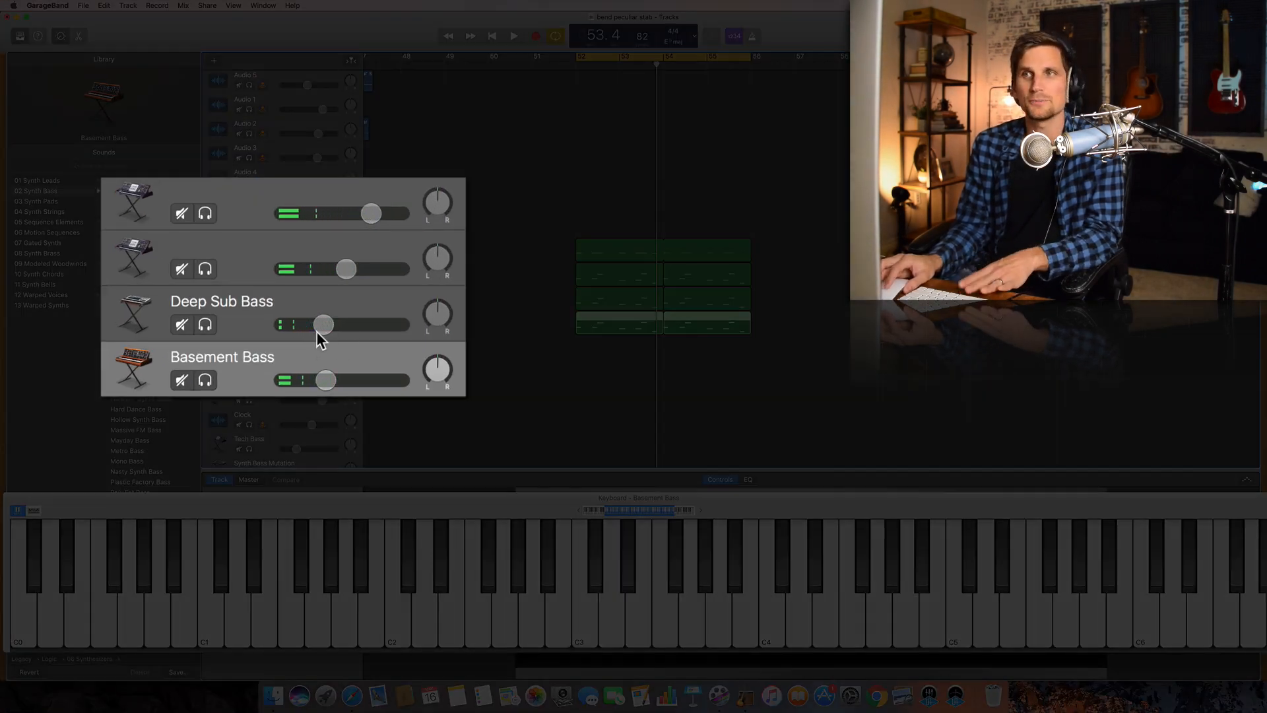
Slightly adjust the track volumes of Deep Sub Bass and Basement Bass to rebalance the bass layers.
mouse_move(325, 326)
left_mouse_down()
mouse_move(356, 324)
mouse_move(329, 324)
left_mouse_up()
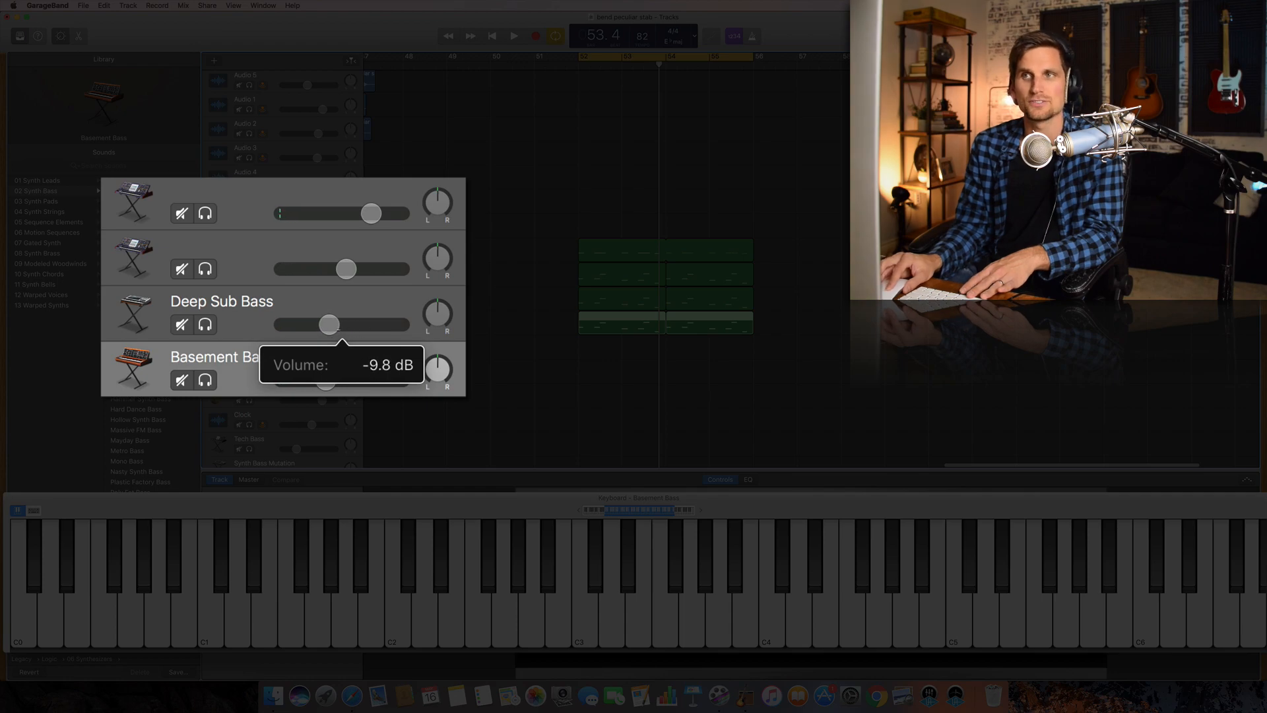
left_click_drag(325, 380, 321, 381)
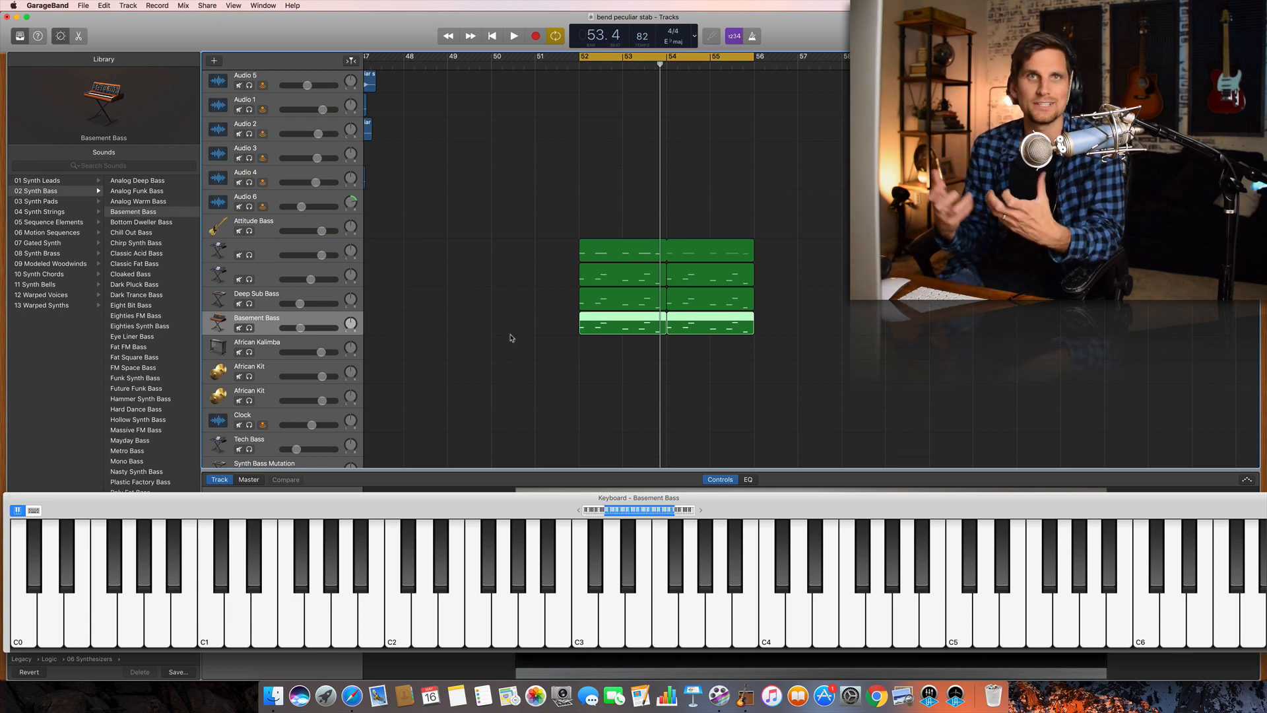
Select the African Kalimba track and trace its patch through the Legacy, Logic, 11 World and 01 African library categories.
scroll(510, 338, "right", 5)
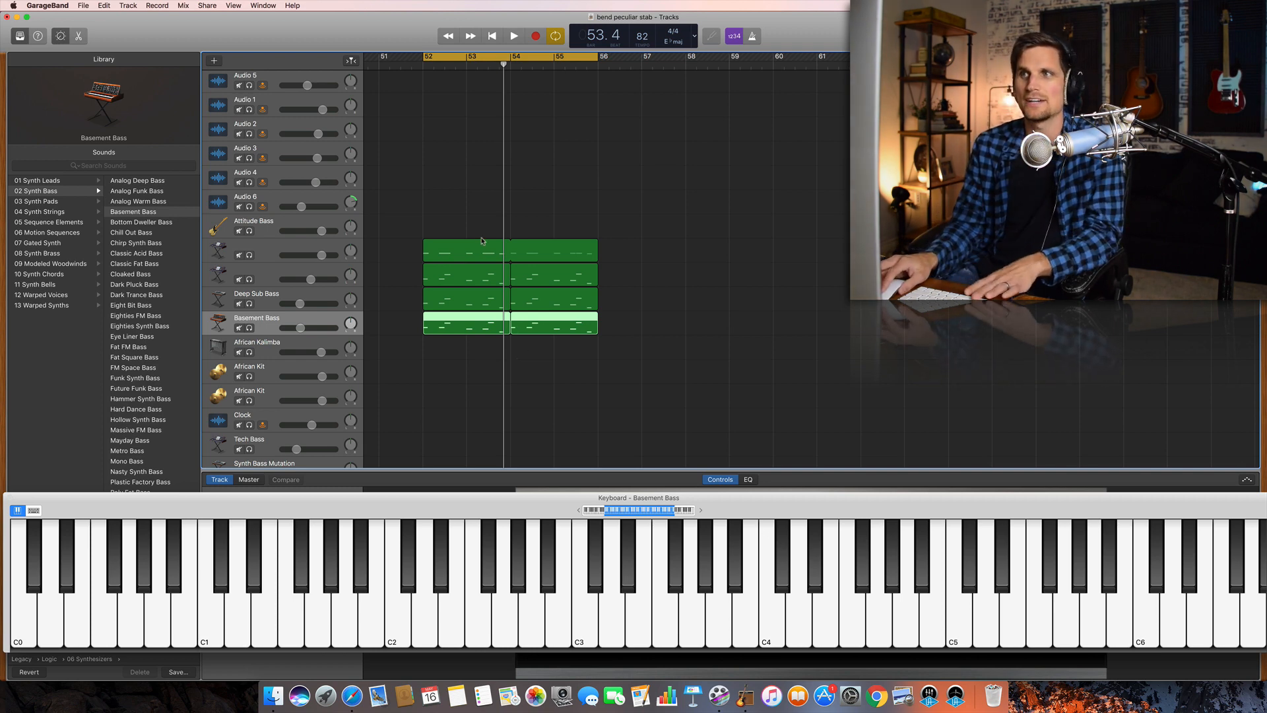
left_click(460, 253)
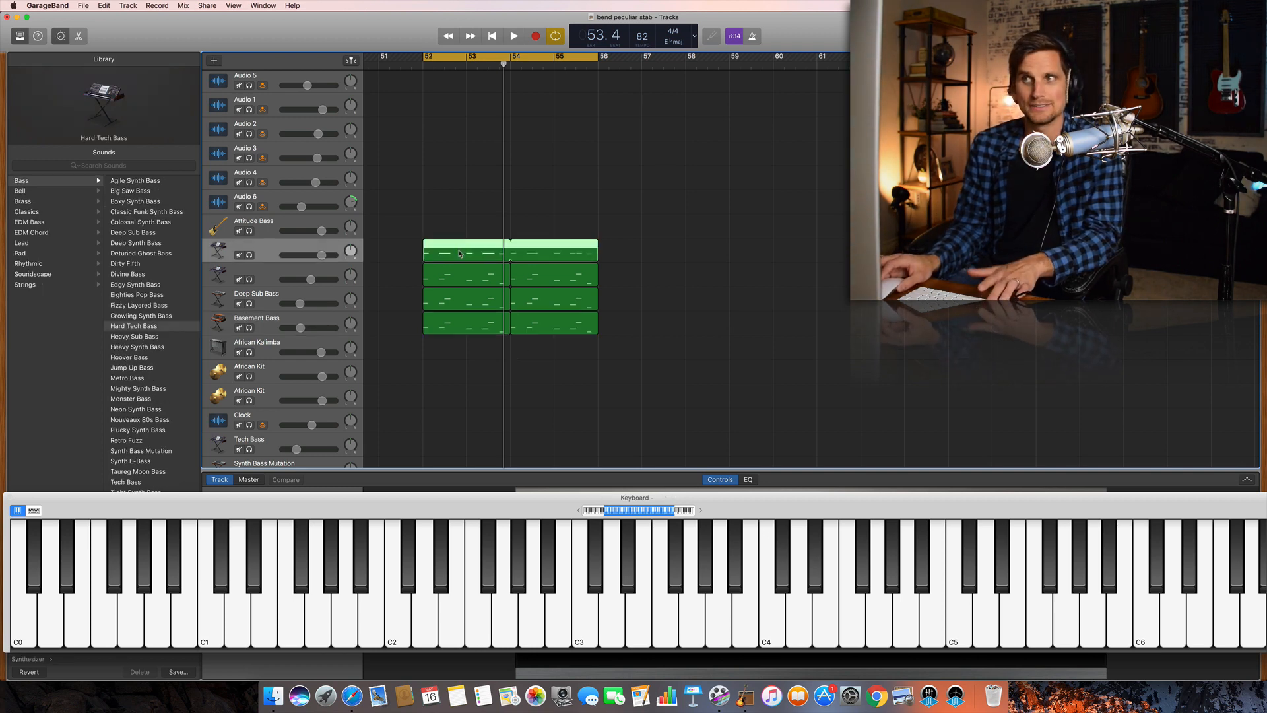
left_click(276, 348)
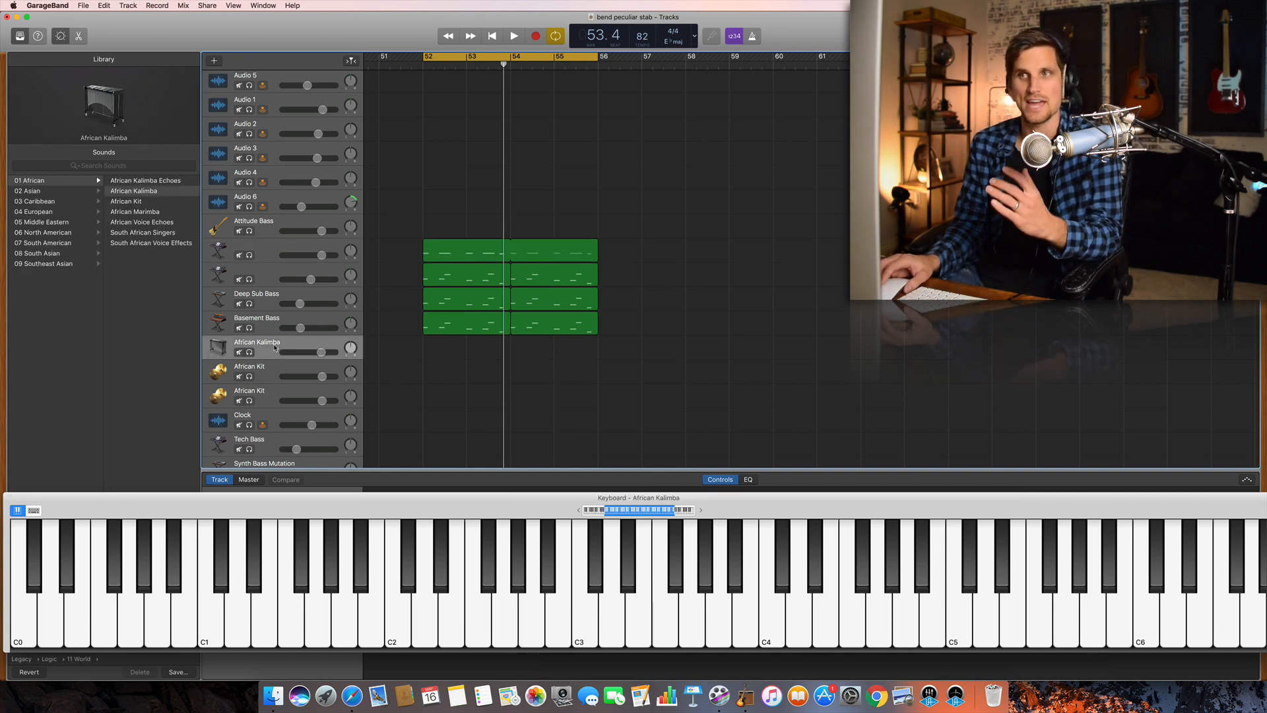
scroll(150, 243, "left", 8)
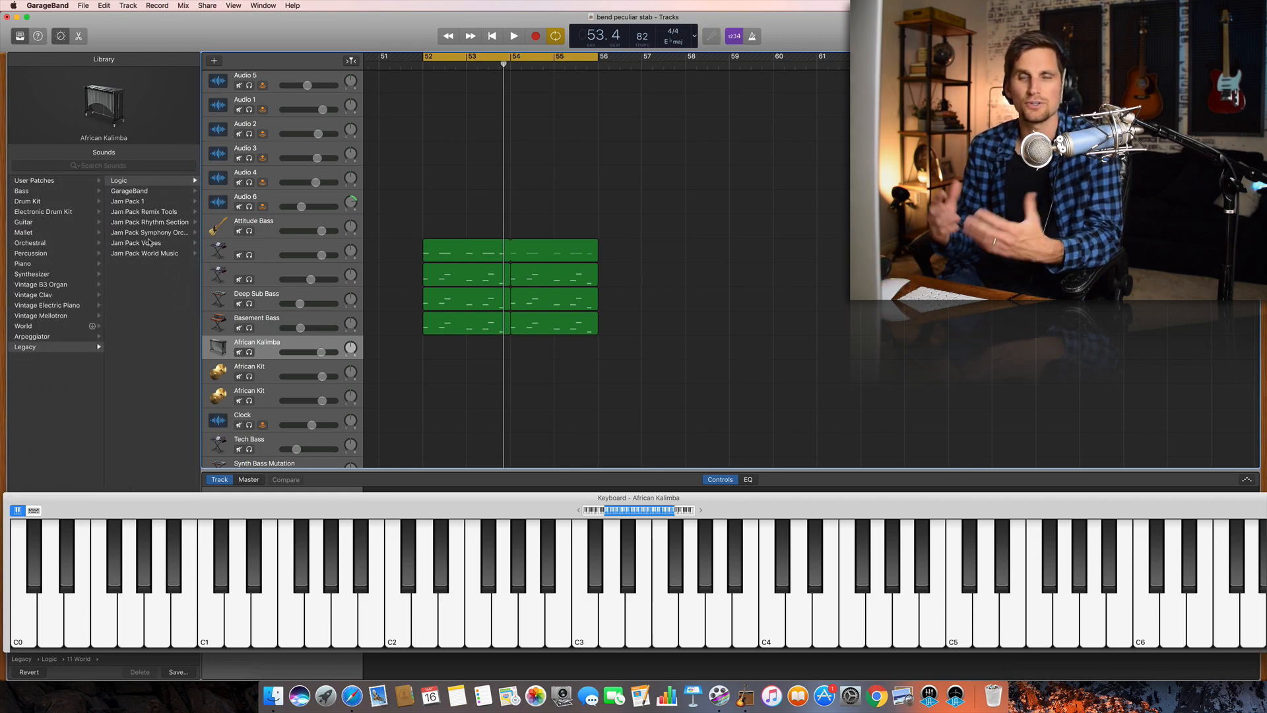
scroll(150, 239, "right", 8)
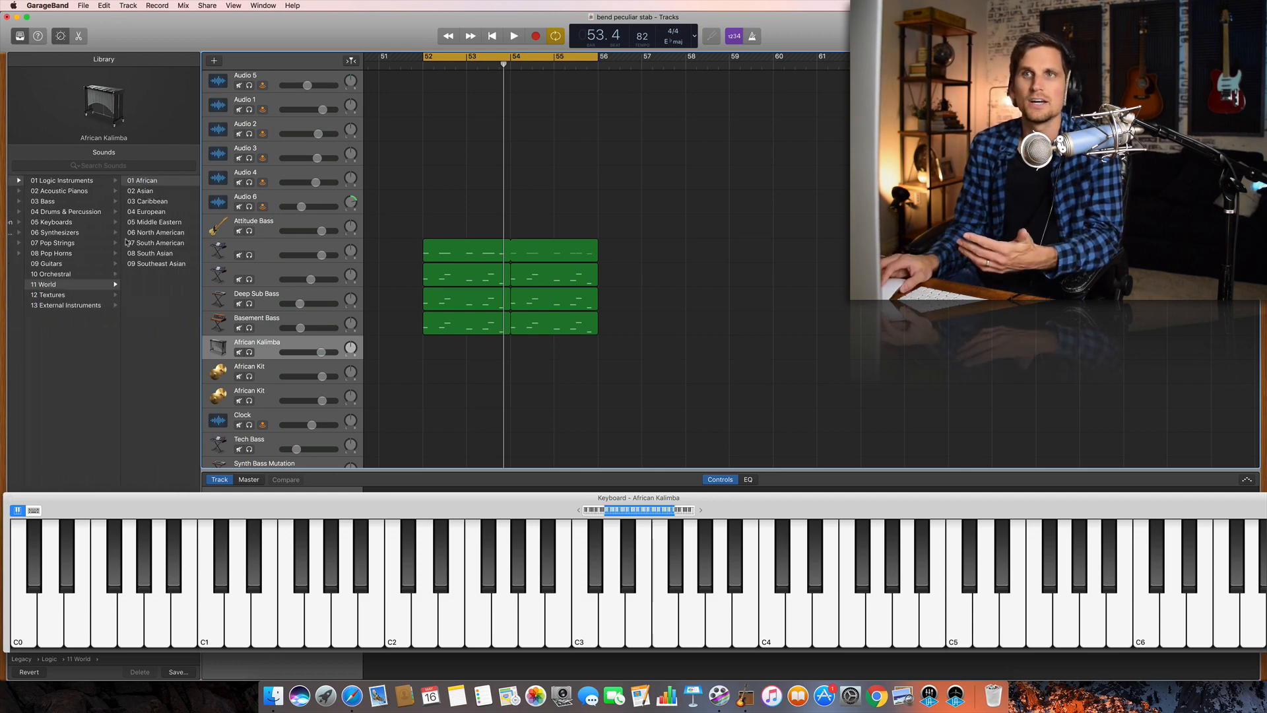
scroll(141, 178, "right", 3)
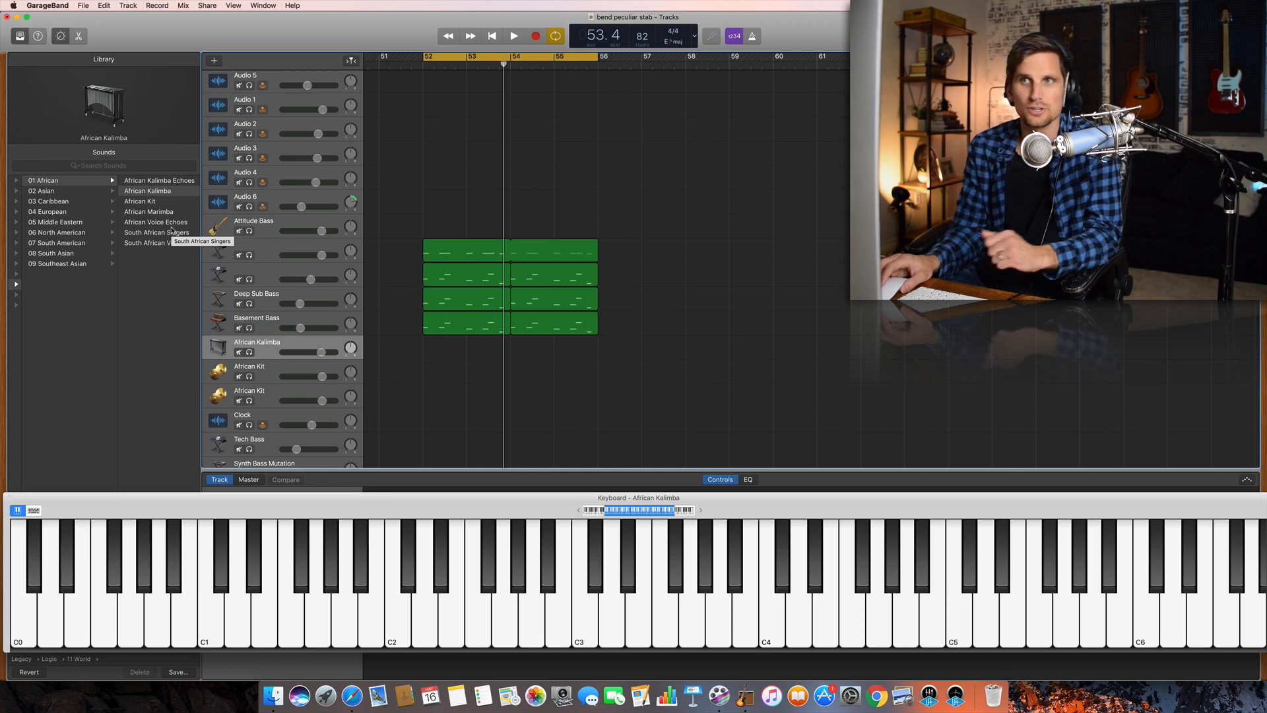
Duplicate the topmost bass part's regions onto the African Kalimba track from bar 52 and play the section to hear the layer.
left_click(451, 247)
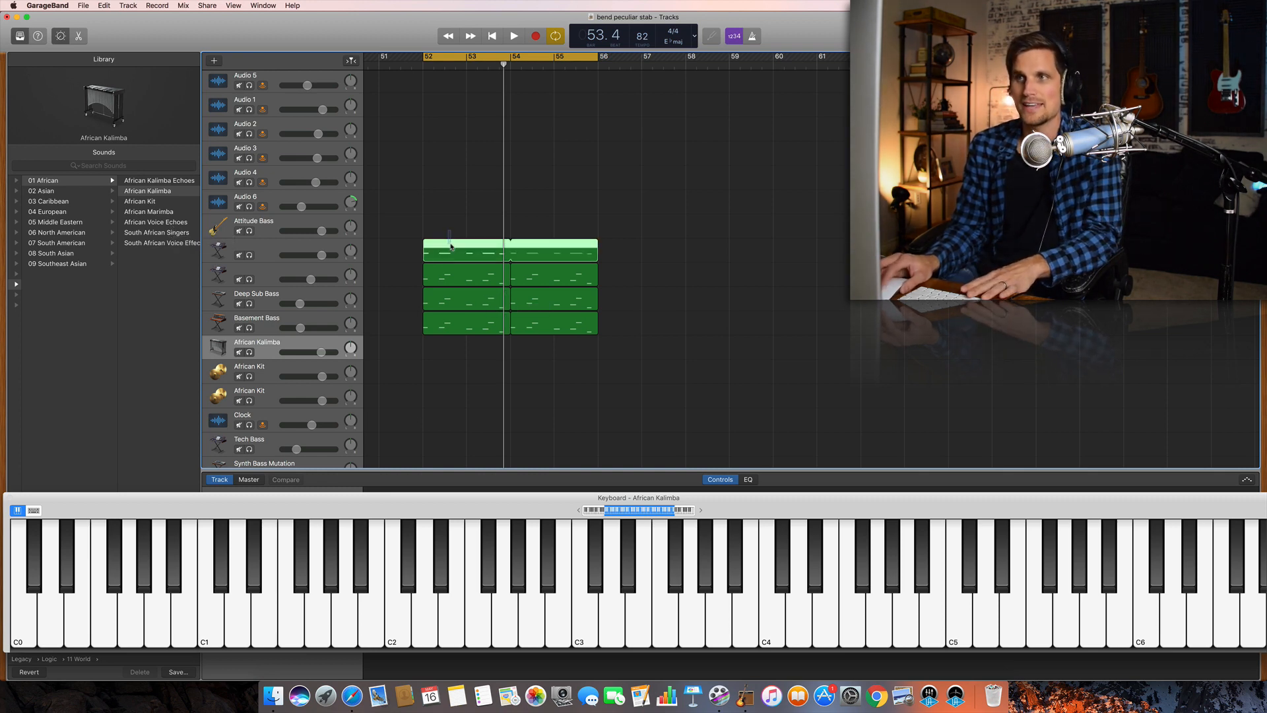
left_click(425, 74)
left_click(432, 350)
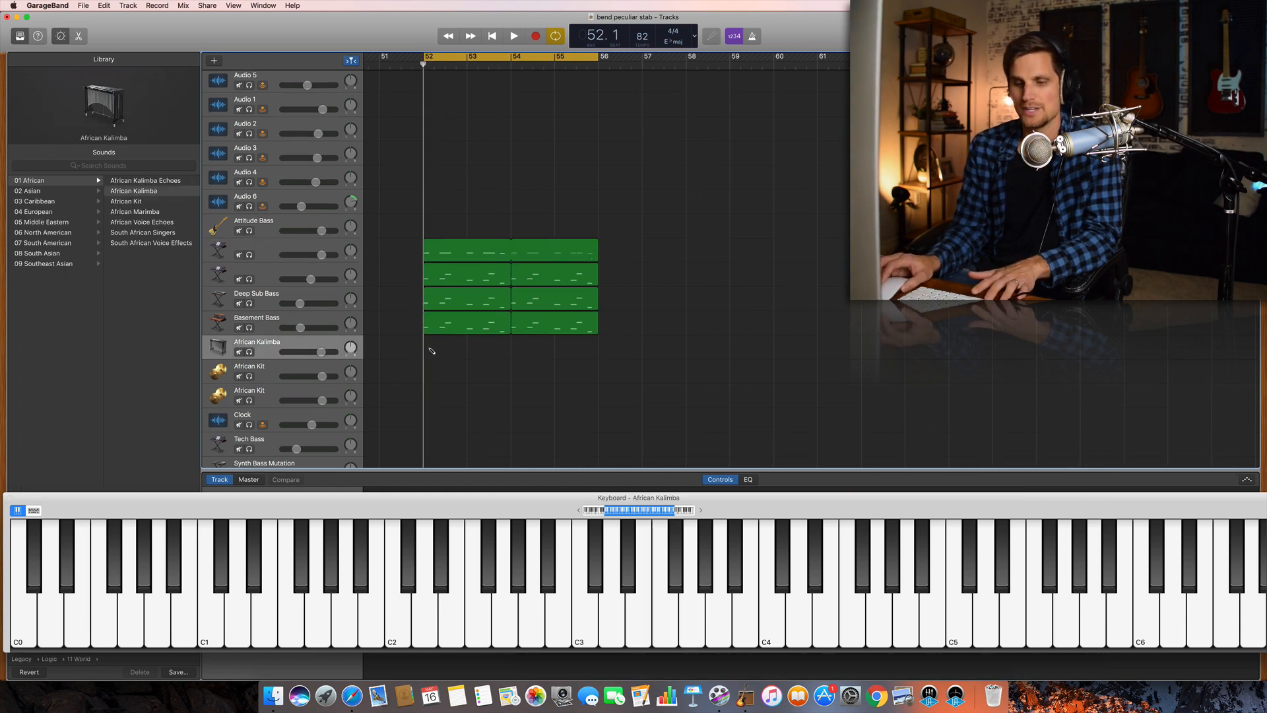
key("super+v")
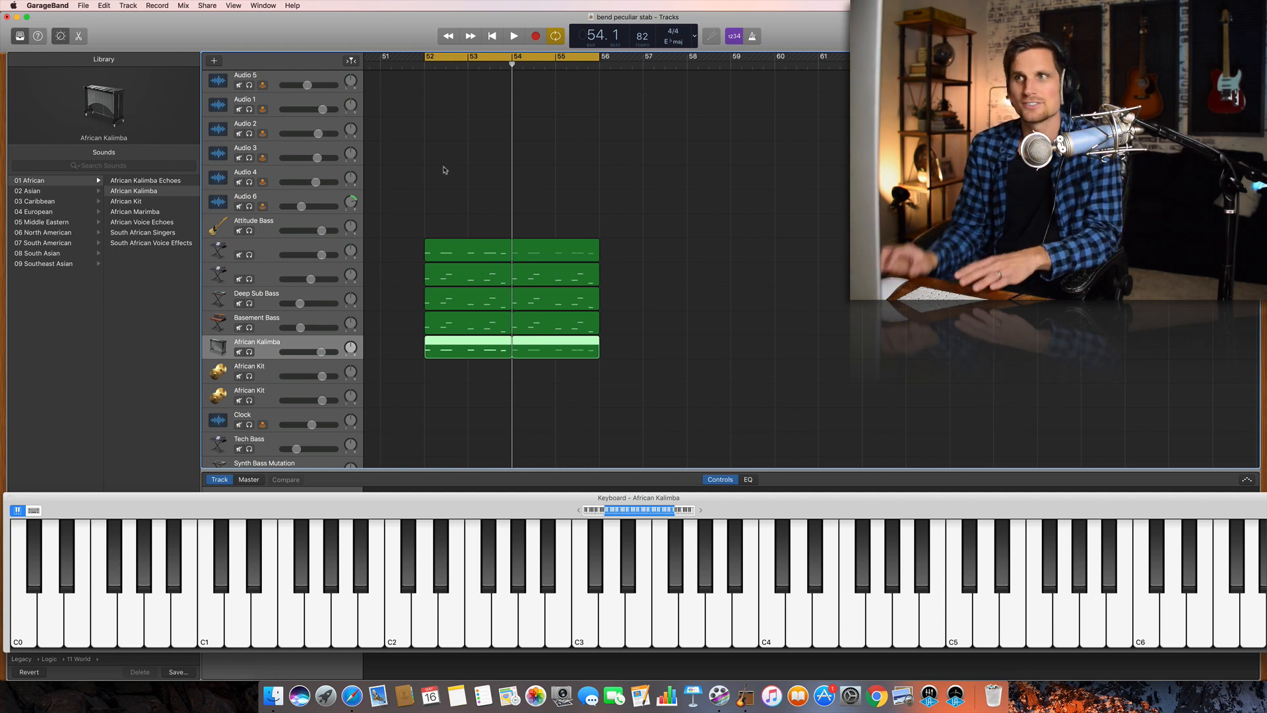
key("space")
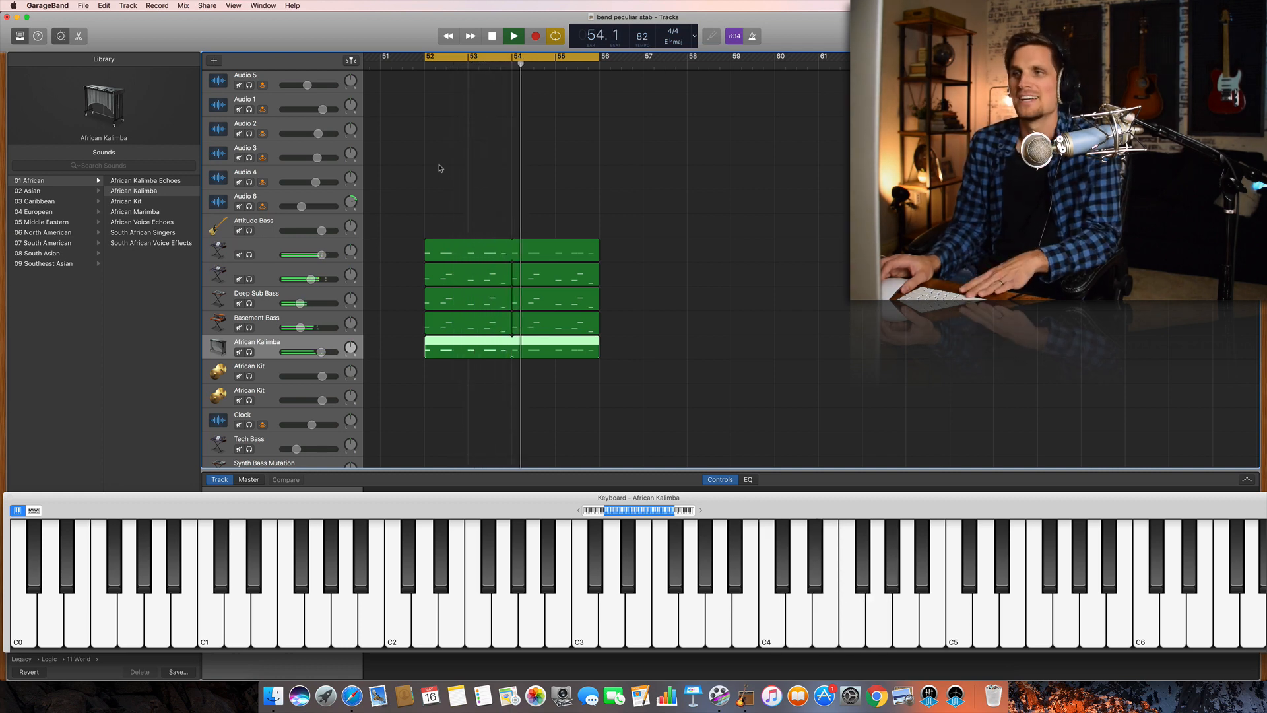
key("space")
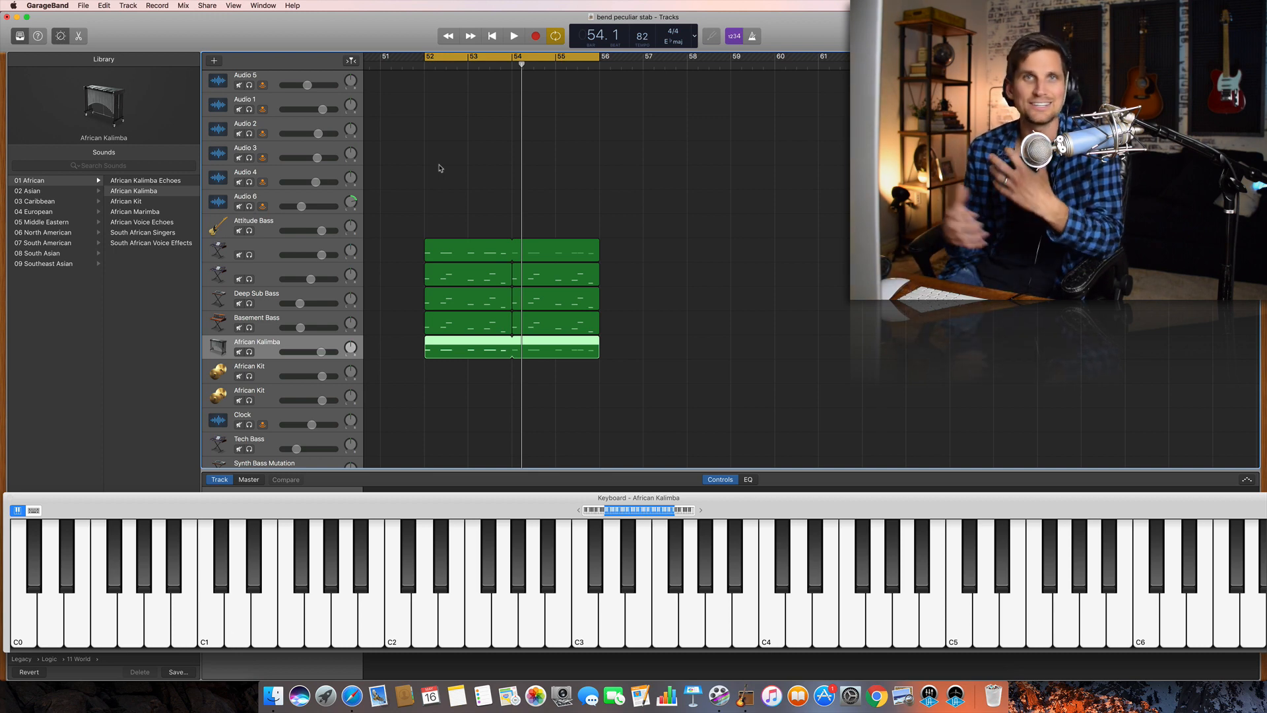
Paste the same bass part onto the first African Kit track at bar 52 and play the cycled section.
scroll(440, 169, "down", 1)
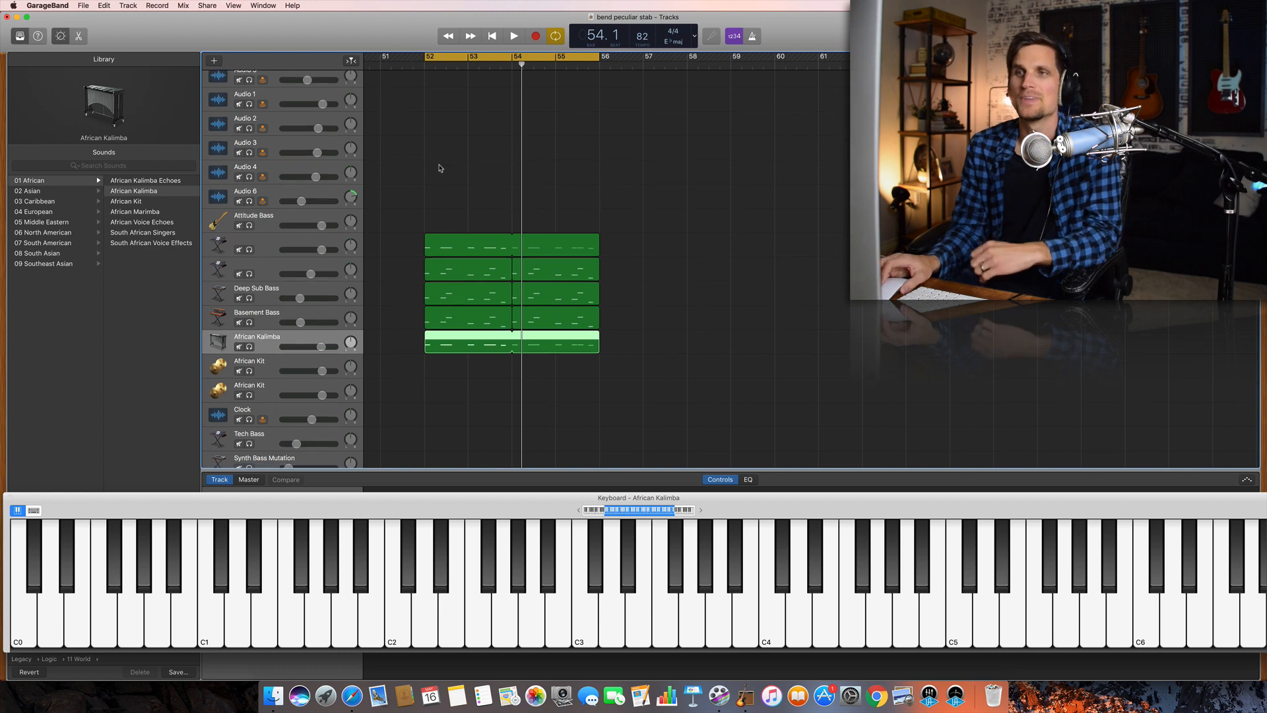
left_click(266, 369)
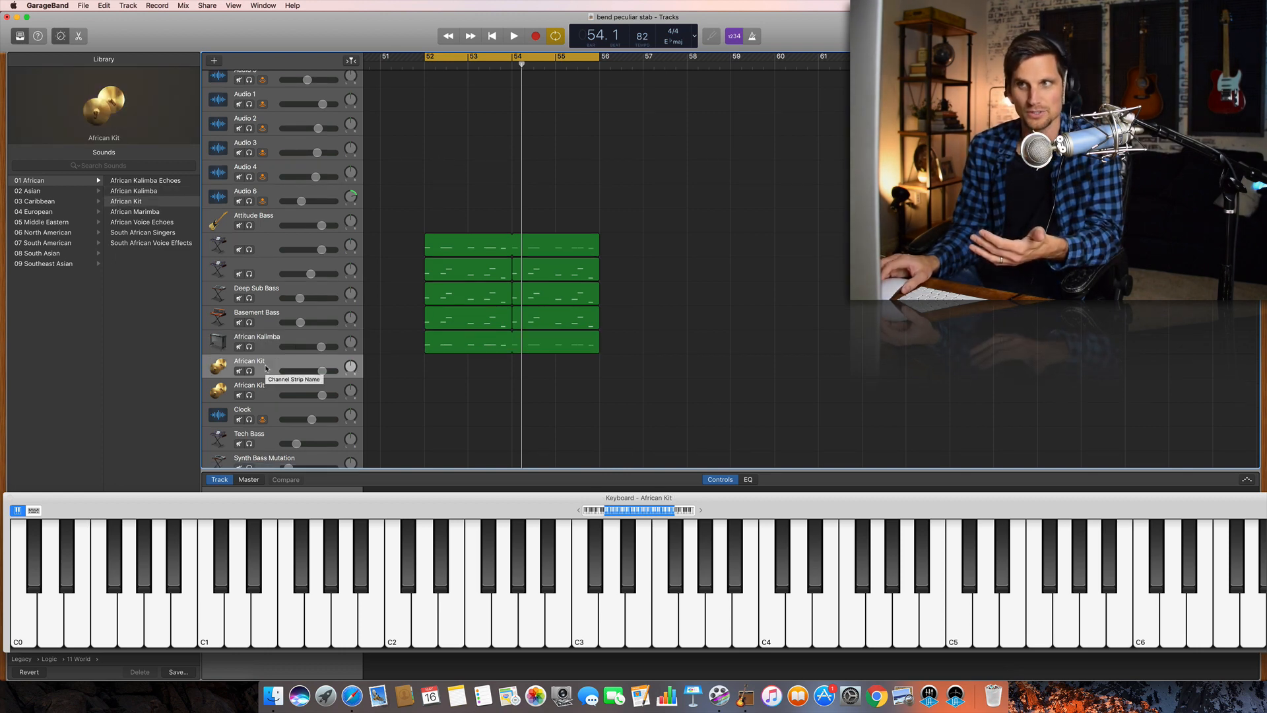
left_click(370, 348)
left_click(270, 365)
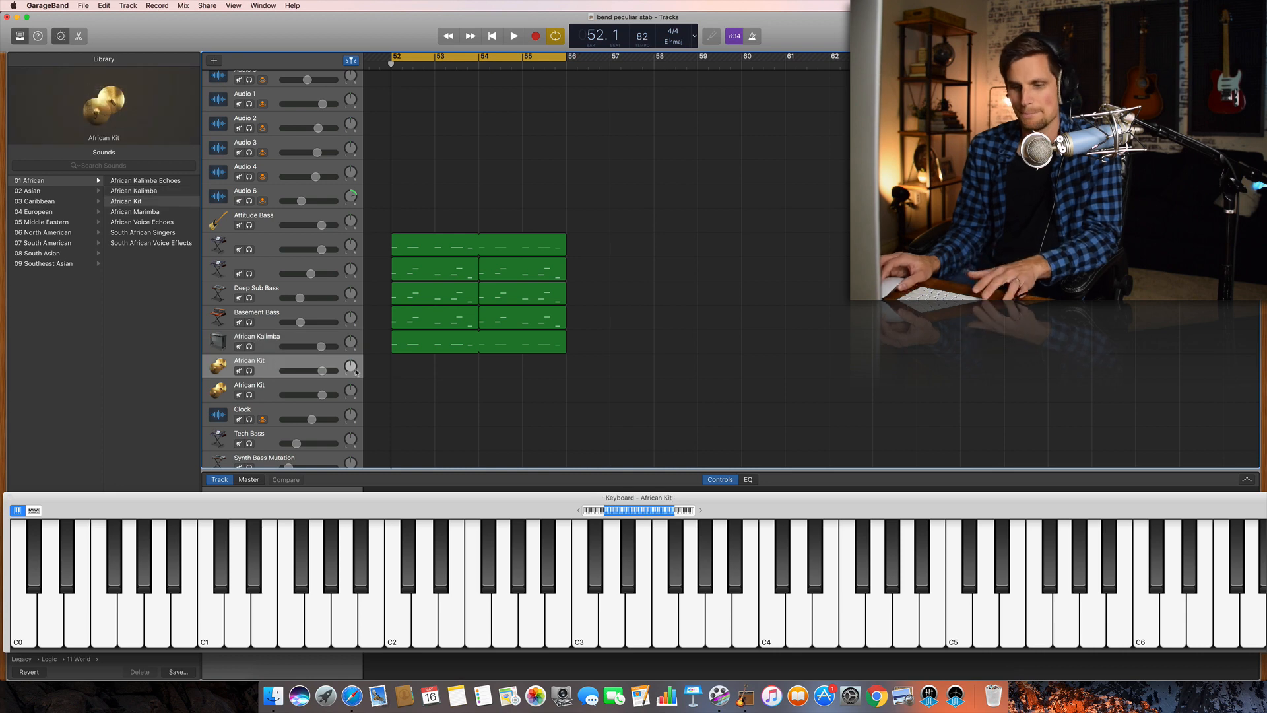
key("super+v")
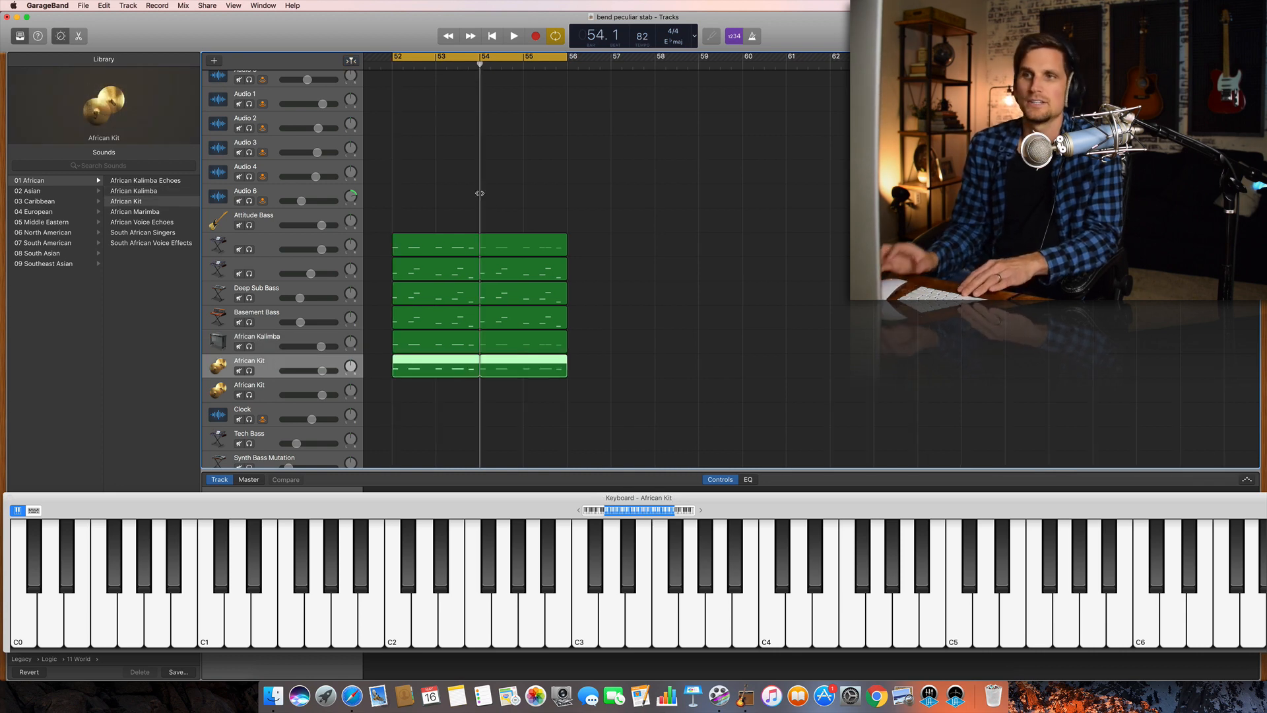
key("space")
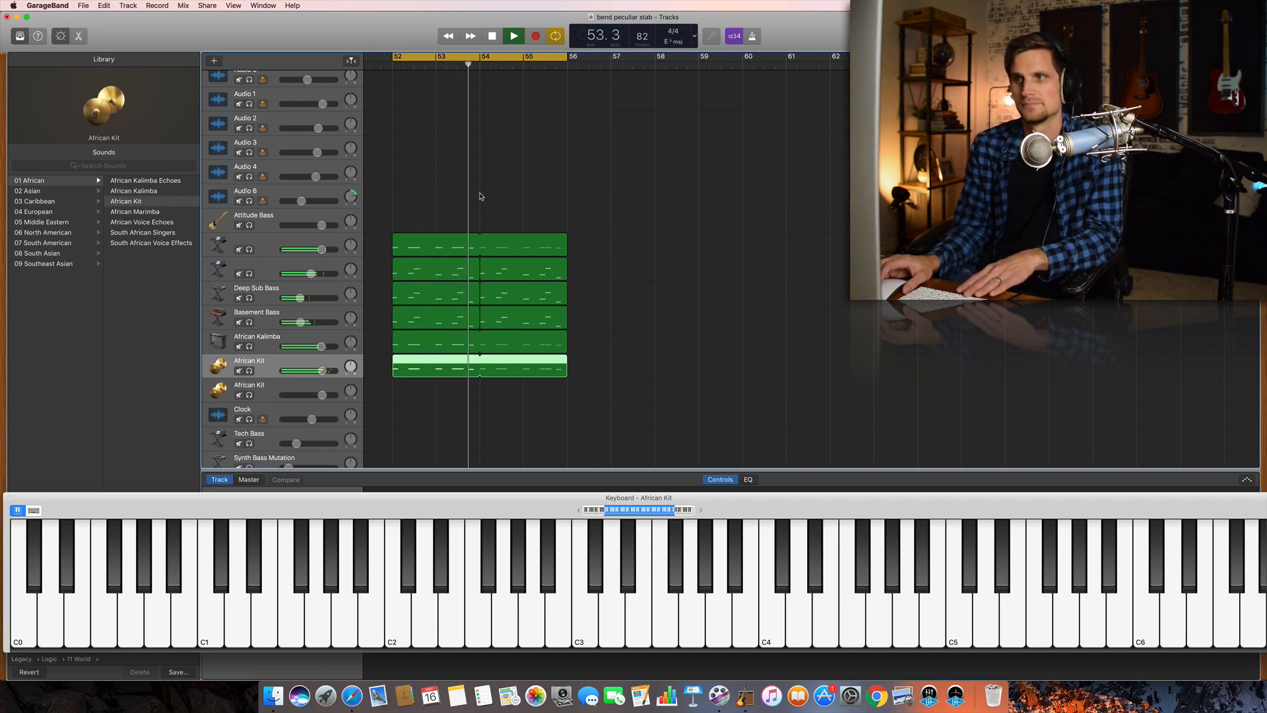
key("space")
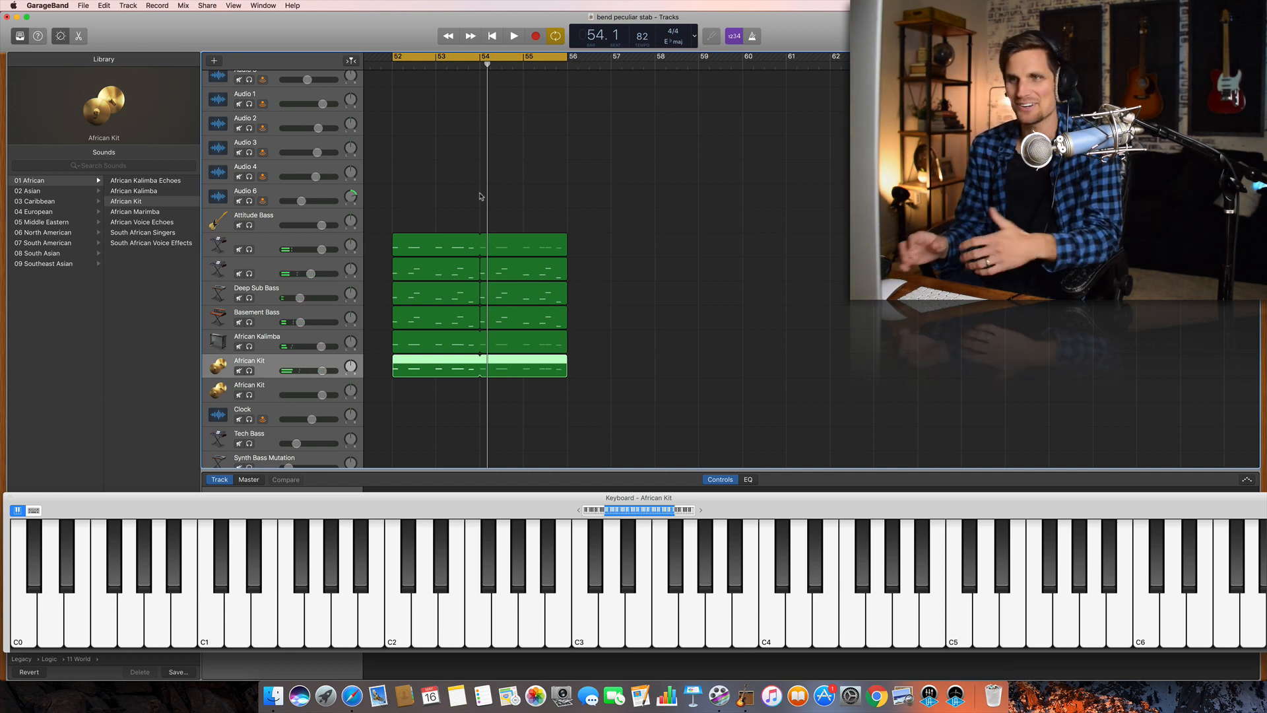
Select the second African Kit track and play the section with its own drum region.
left_click(282, 386)
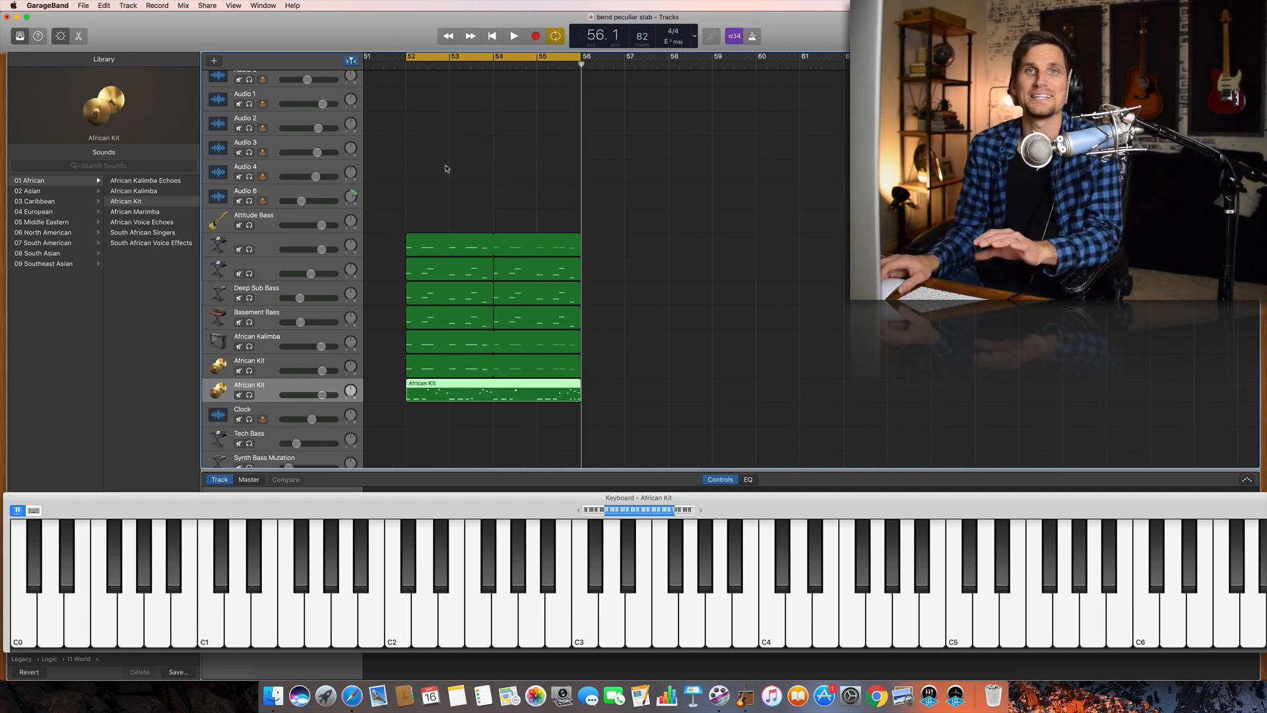
key("space")
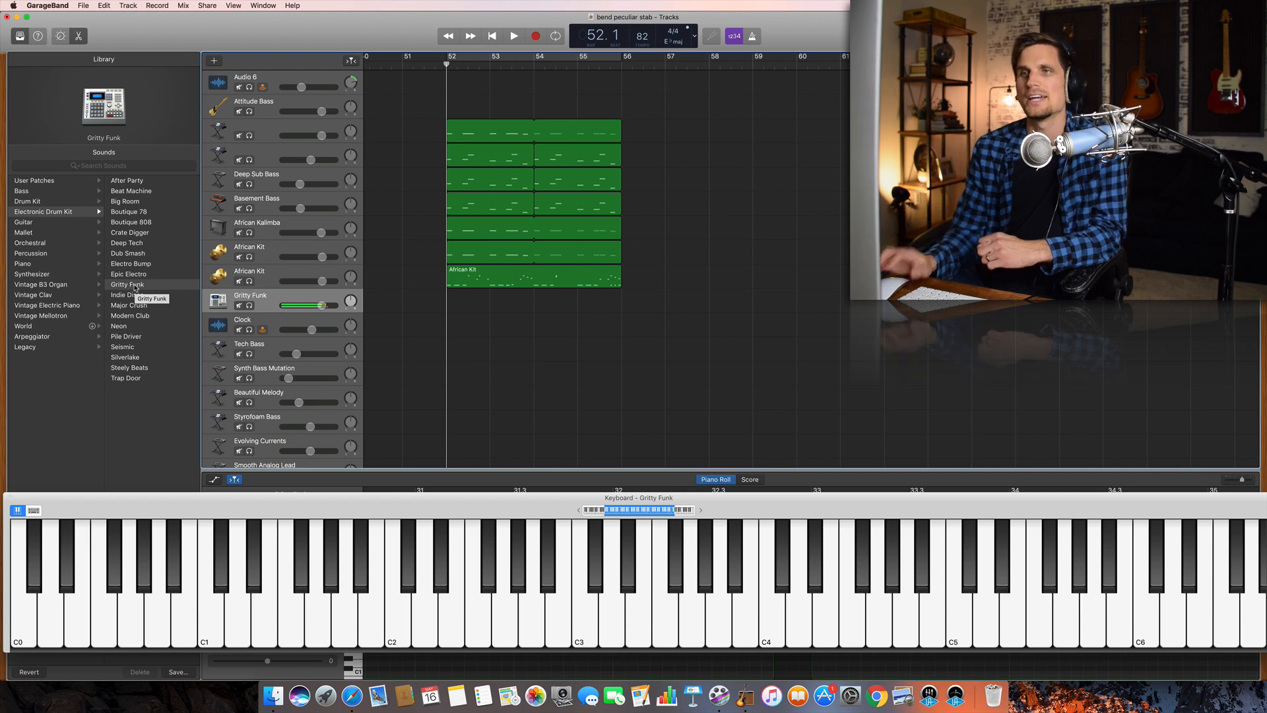
Capture the performance just played on the Gritty Funk track as a region at bar 52 and play it back with cycling enabled.
key("shift+r")
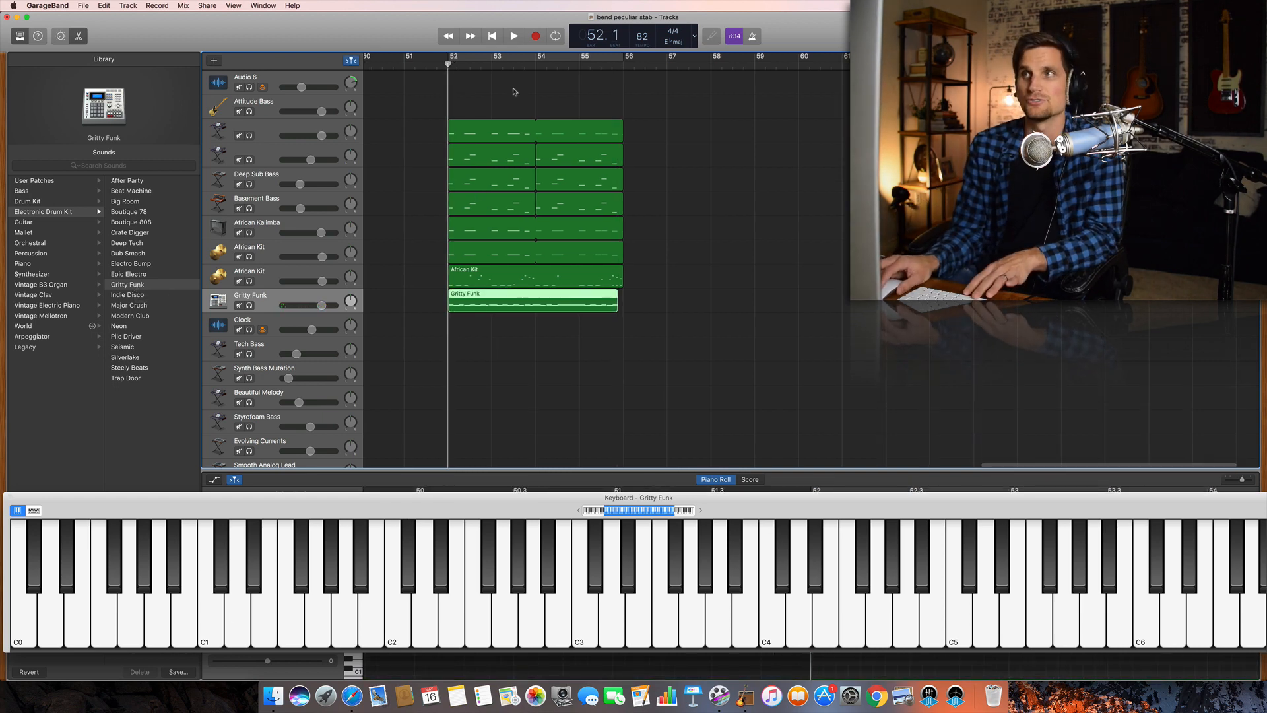
left_click(492, 60)
key("space")
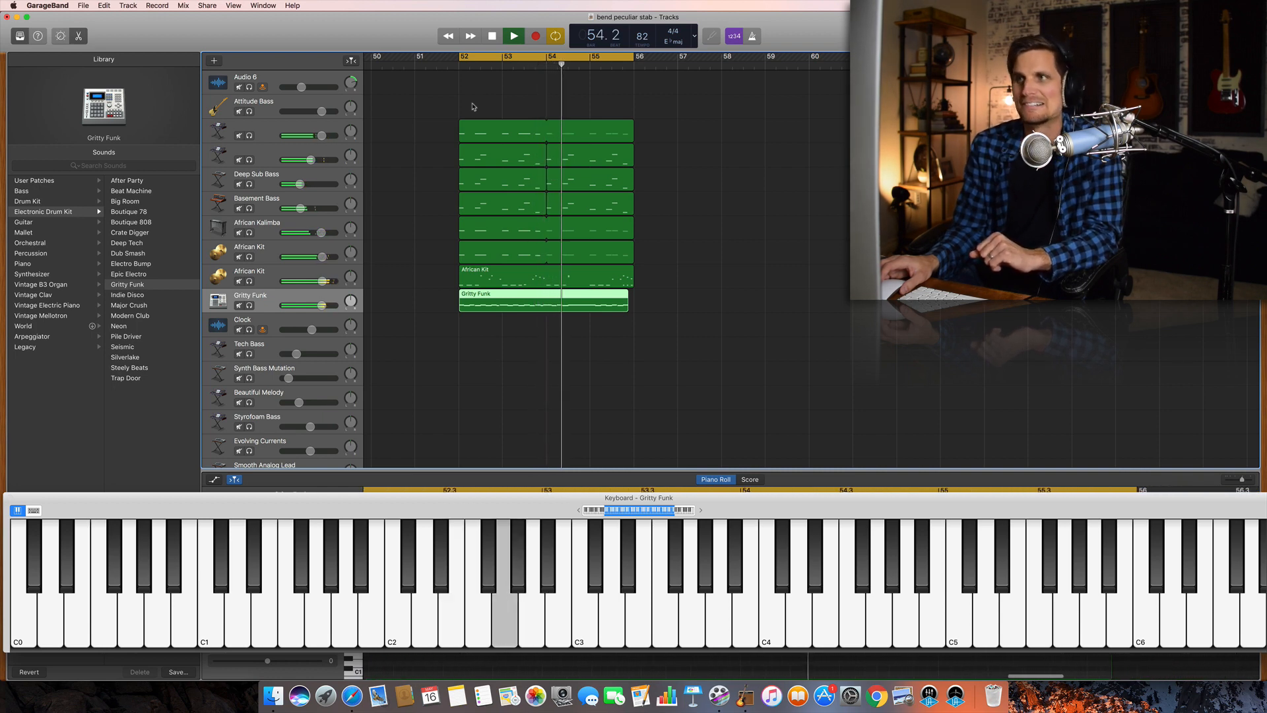
key("space")
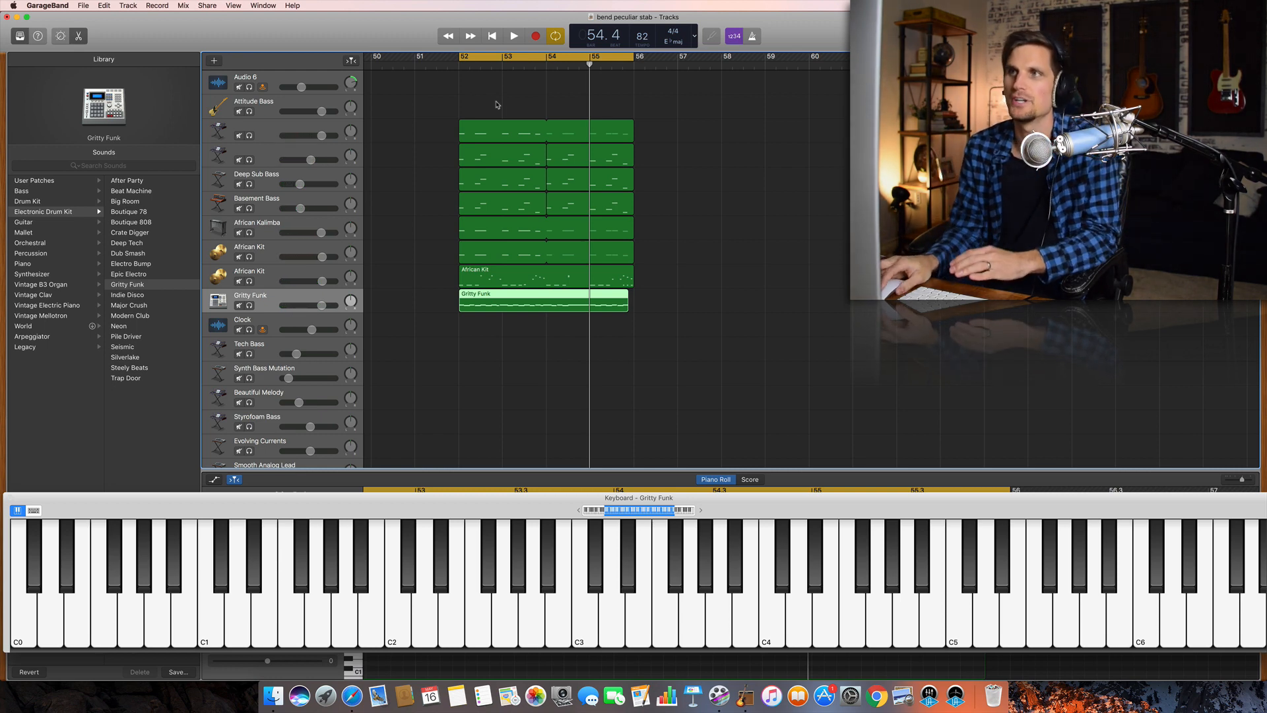
Turn off the bar 52–56 cycle range and play the section around bar 54 through to bar 55.
scroll(495, 104, "right", 2)
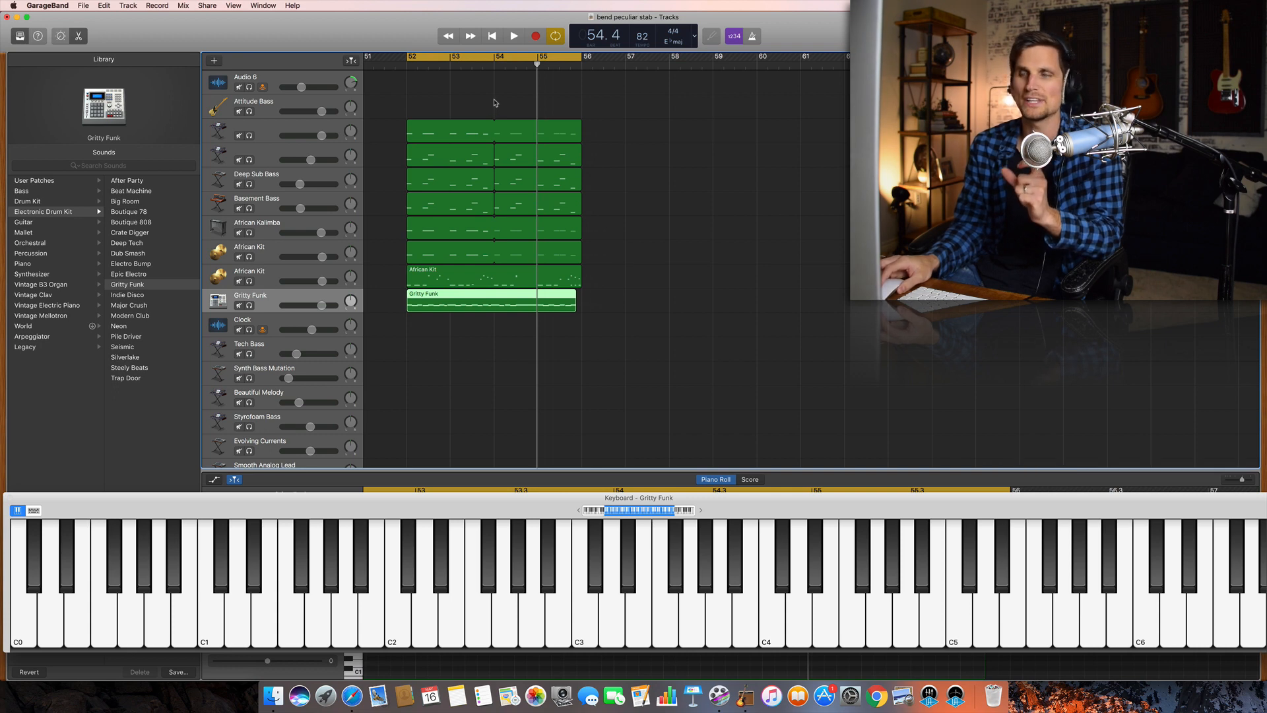
left_click(497, 66)
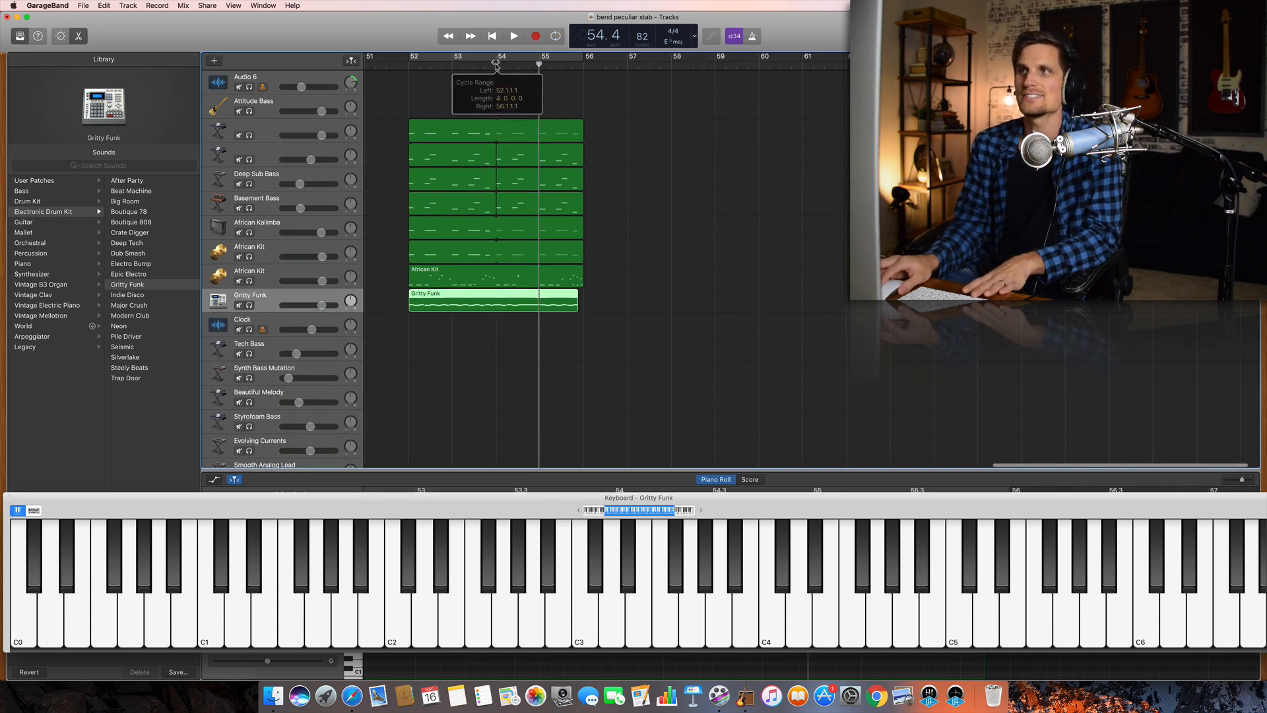
key("space")
scroll(506, 94, "left", 2)
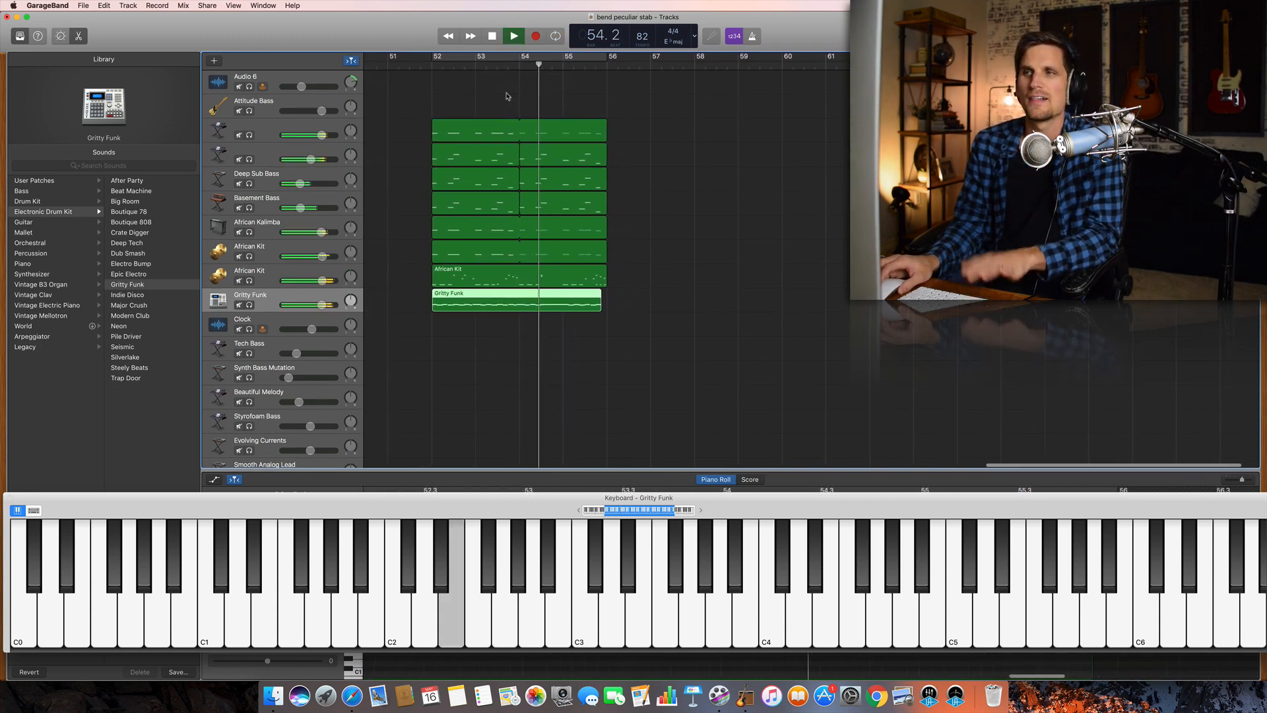
scroll(508, 96, "left", 1)
key("space")
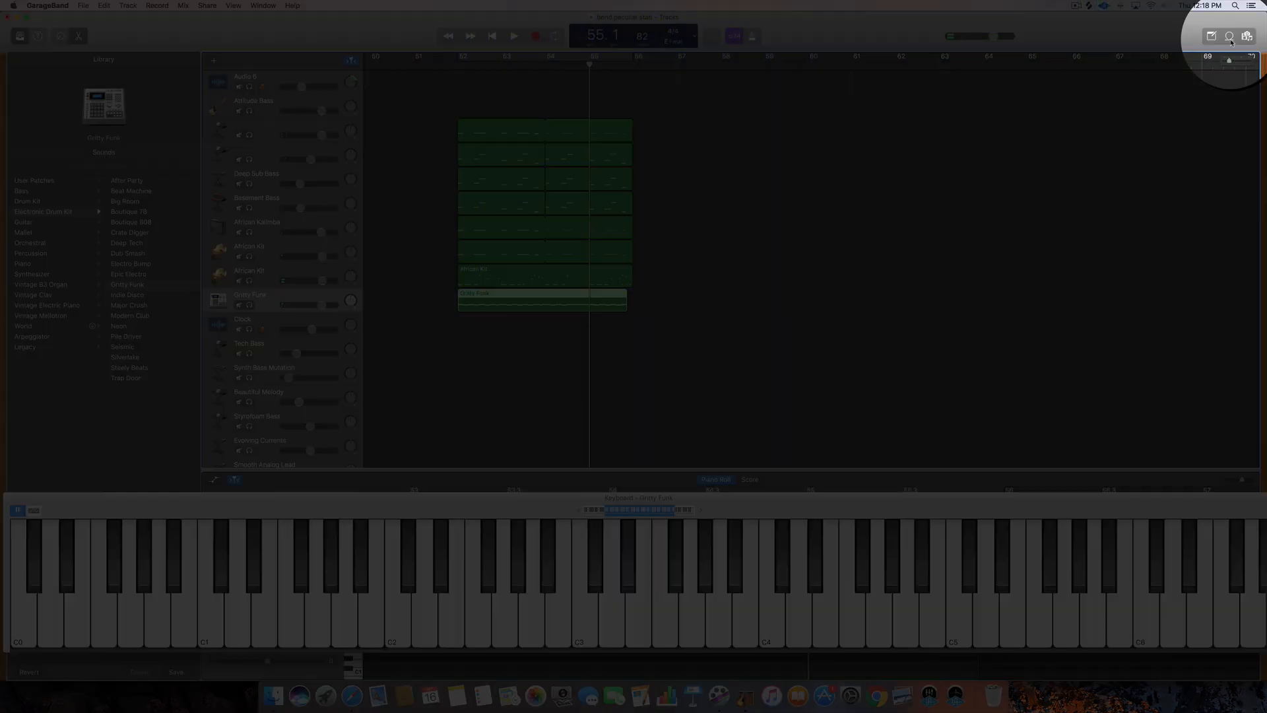
Search the loop library for "clock" and add the Clock Wind Up loop to the Clock track at bar 53.
left_click(1247, 35)
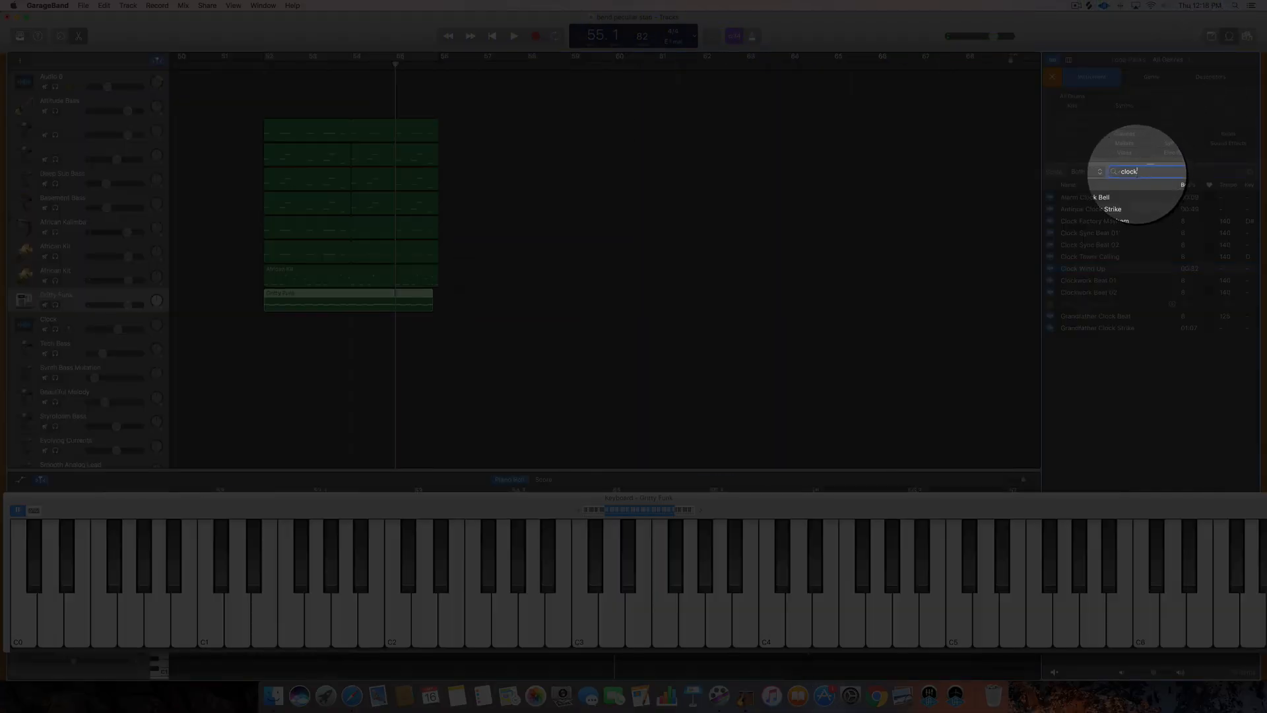
double_click(1124, 172)
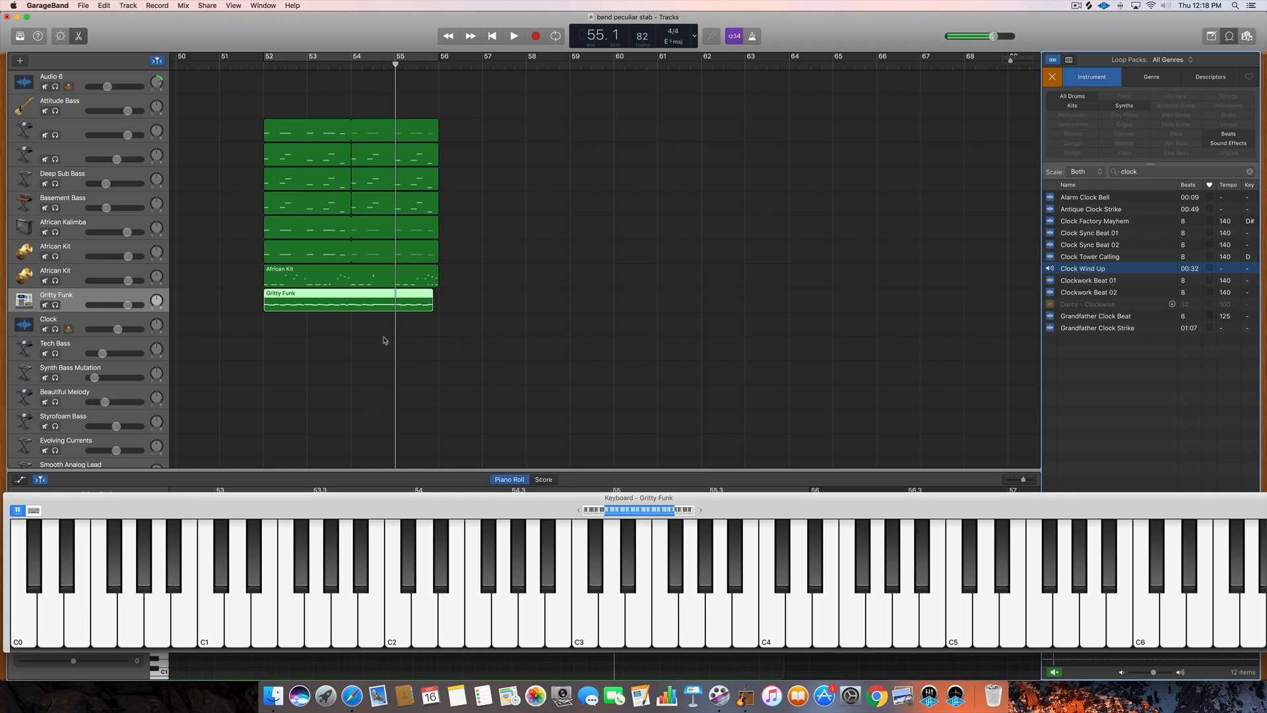
left_click_drag(331, 337, 307, 337)
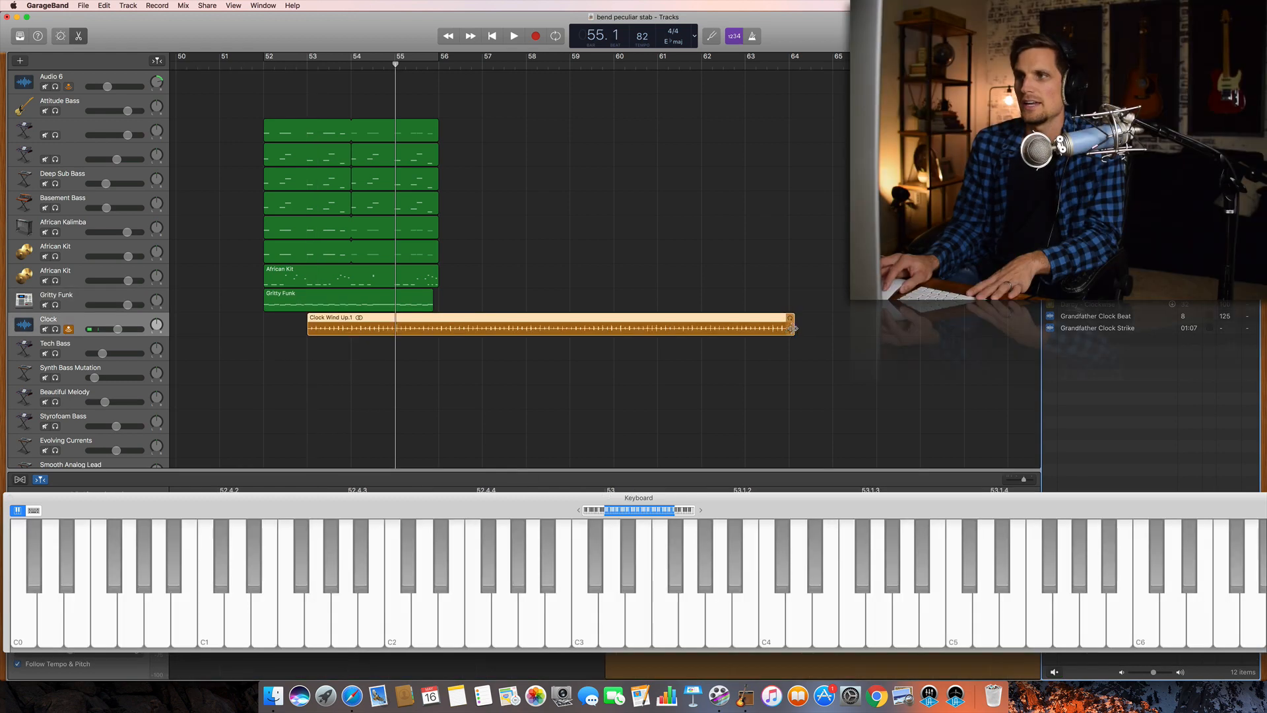
Trim the Clock Wind Up region to run from about 54.2.3 to bar 55, and close the editor.
left_click_drag(792, 330, 396, 335)
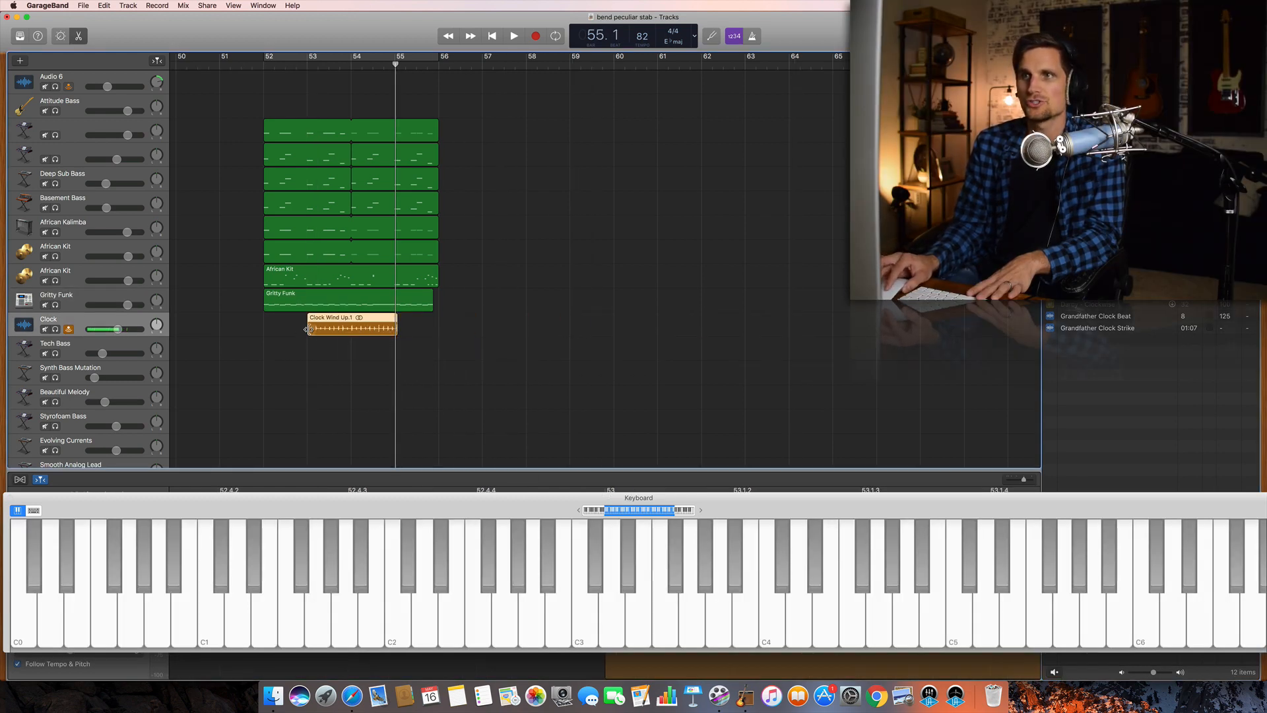
left_click_drag(307, 329, 368, 329)
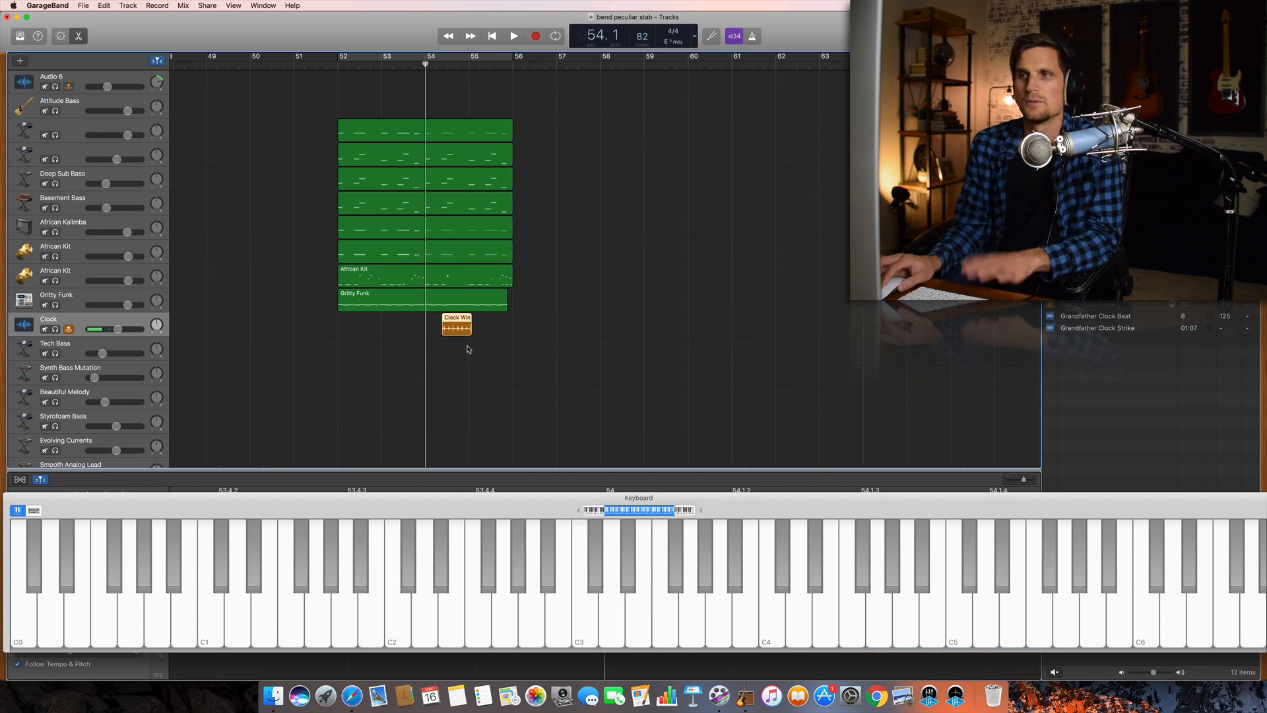
key("e")
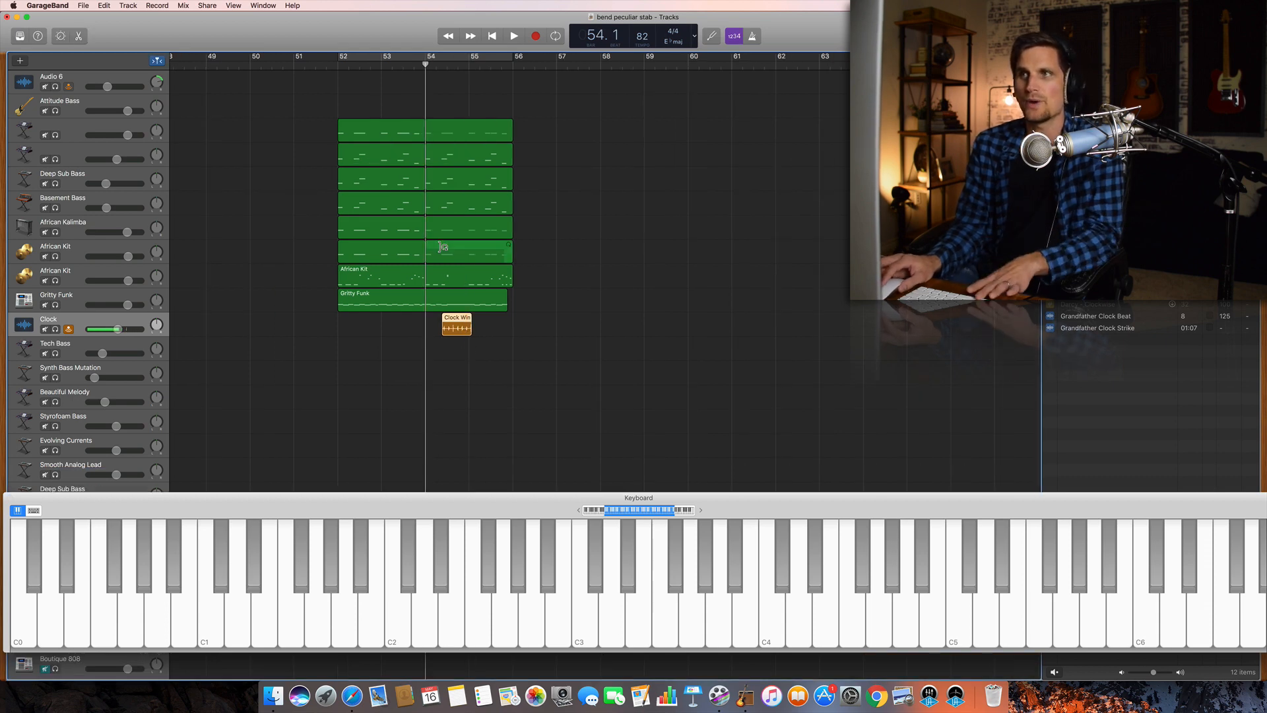
Play from bar 54 to bar 55 to hear the trimmed clock region against the other tracks.
key("space")
scroll(444, 247, "left", 2)
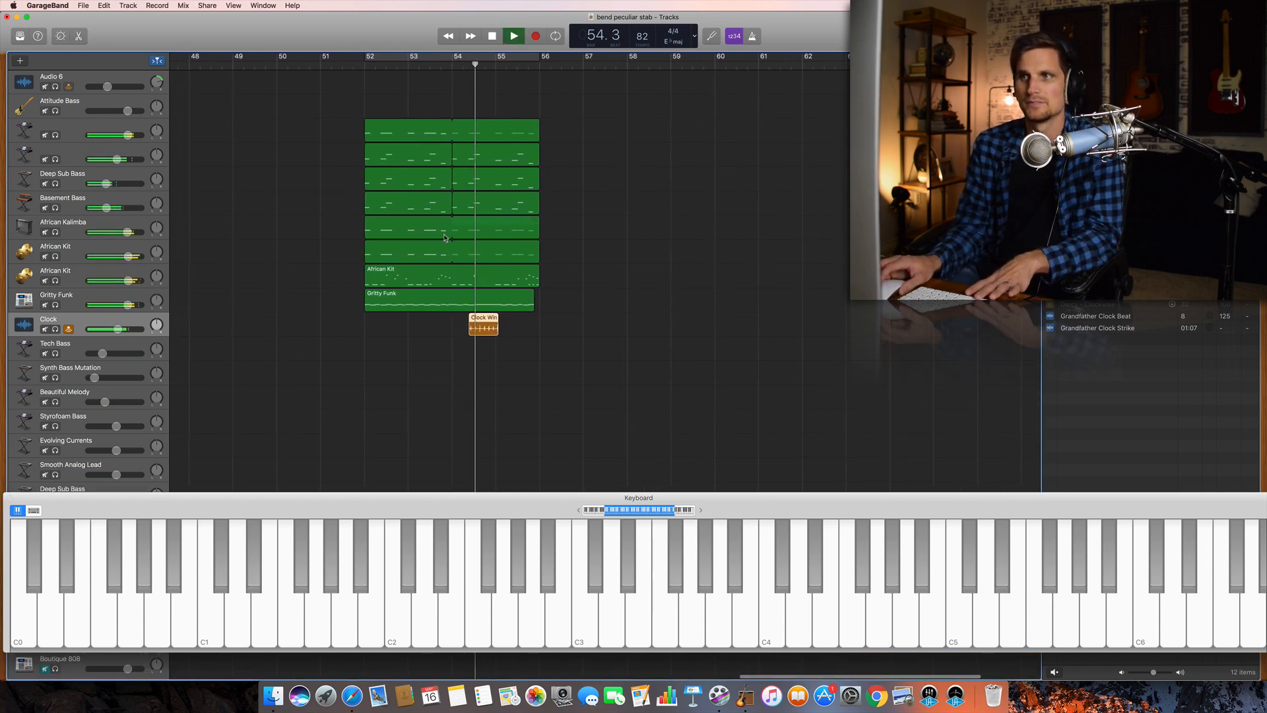
scroll(446, 238, "left", 2)
key("space")
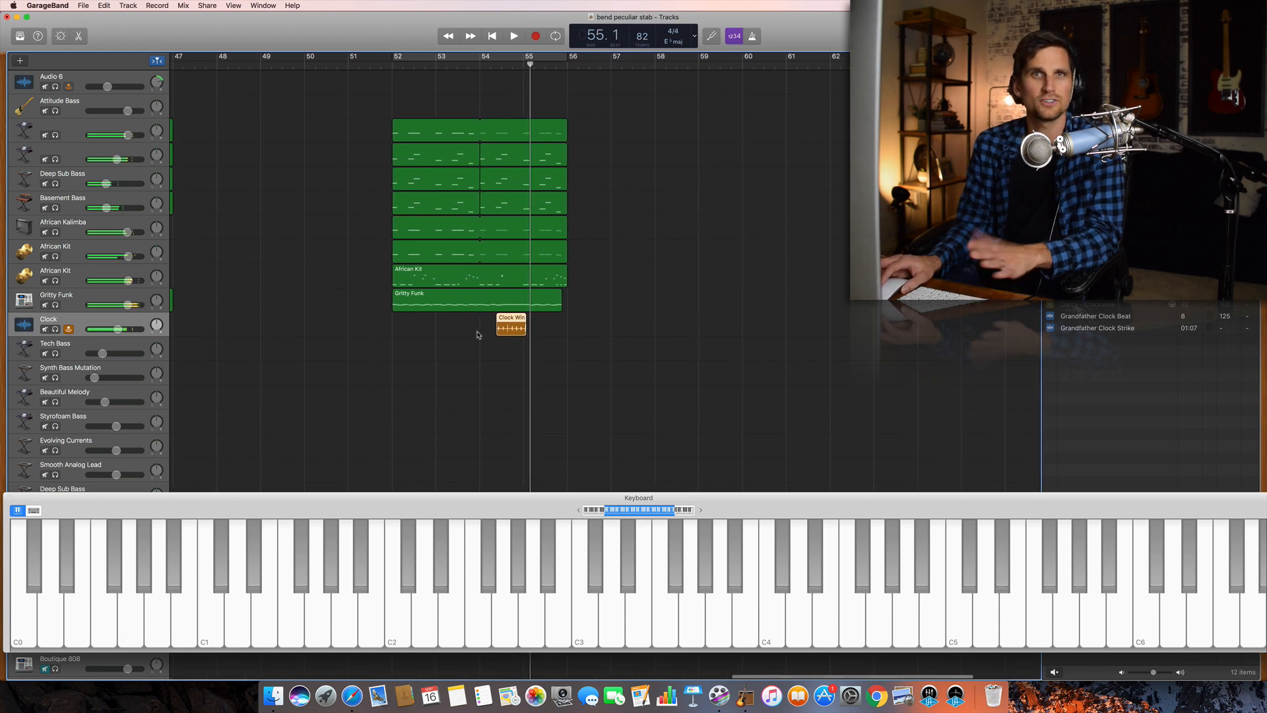
Open the trimmed clock region in the audio editor, with the on-screen keyboard hidden, and enable Flex.
double_click(512, 326)
key("super+k")
key("super+k")
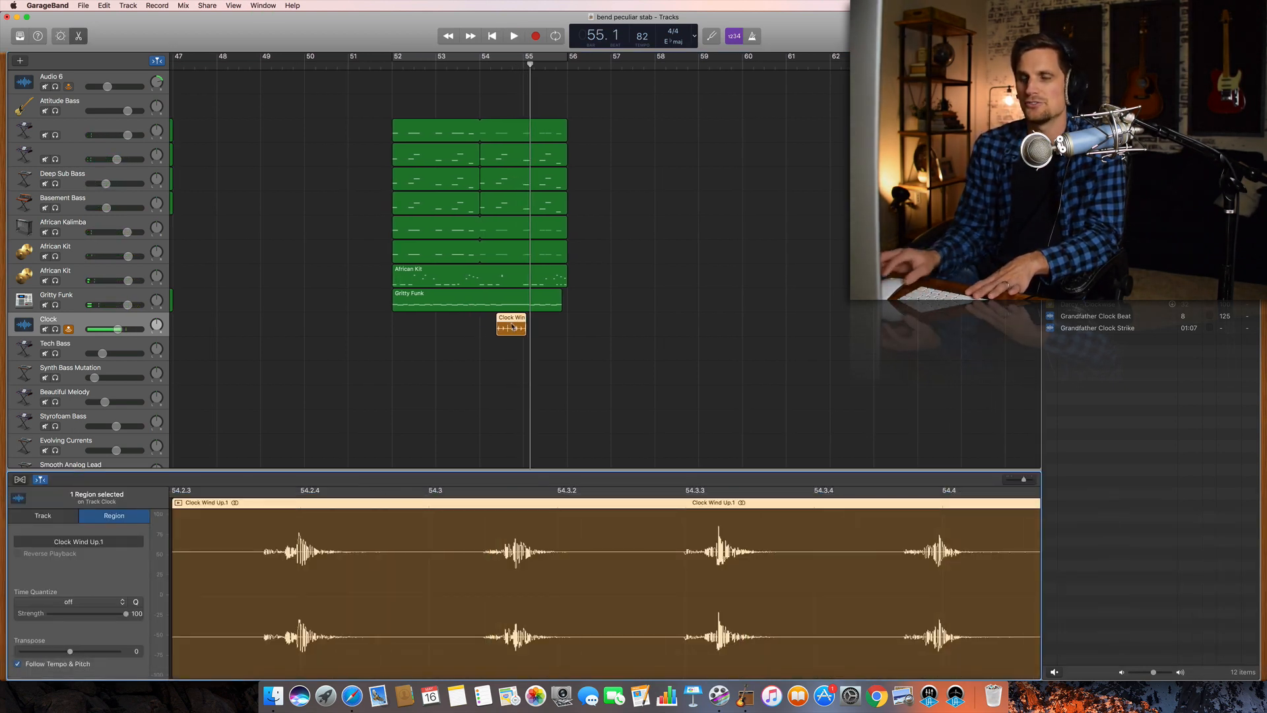
left_click(19, 480)
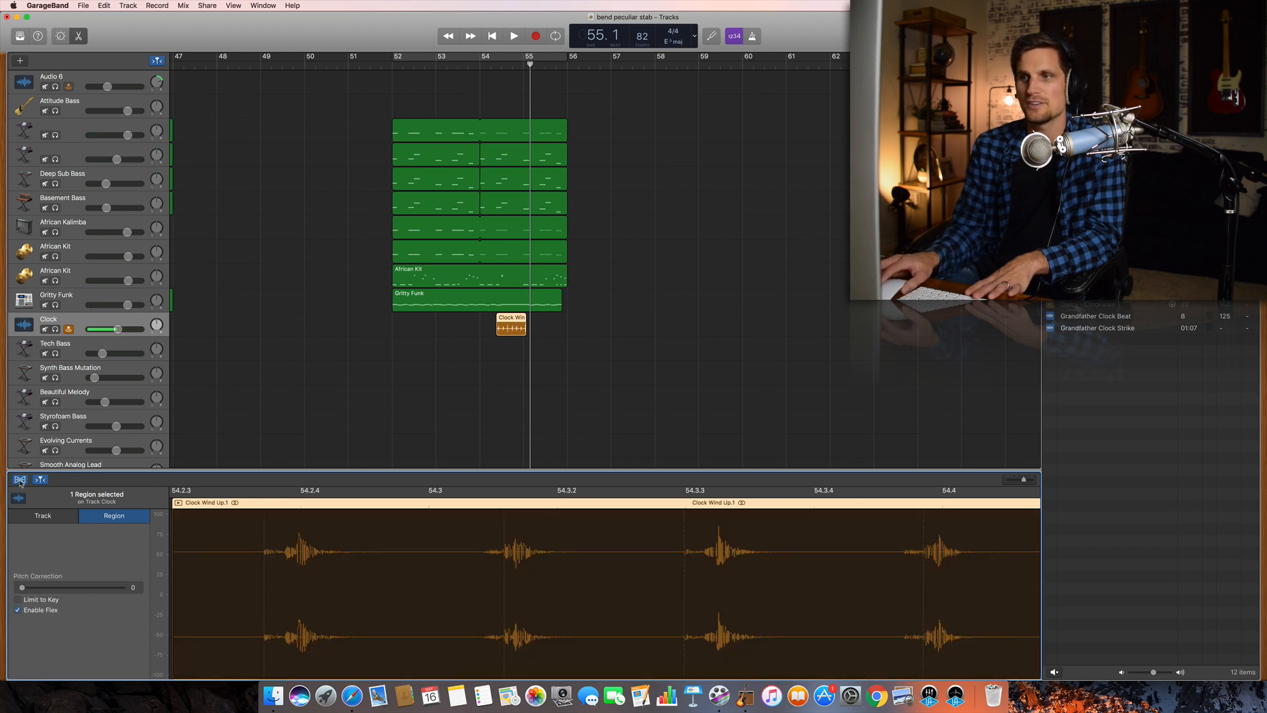
Play from bar 54 with the audio editor open to check the timing of the clock ticks.
left_click(481, 65)
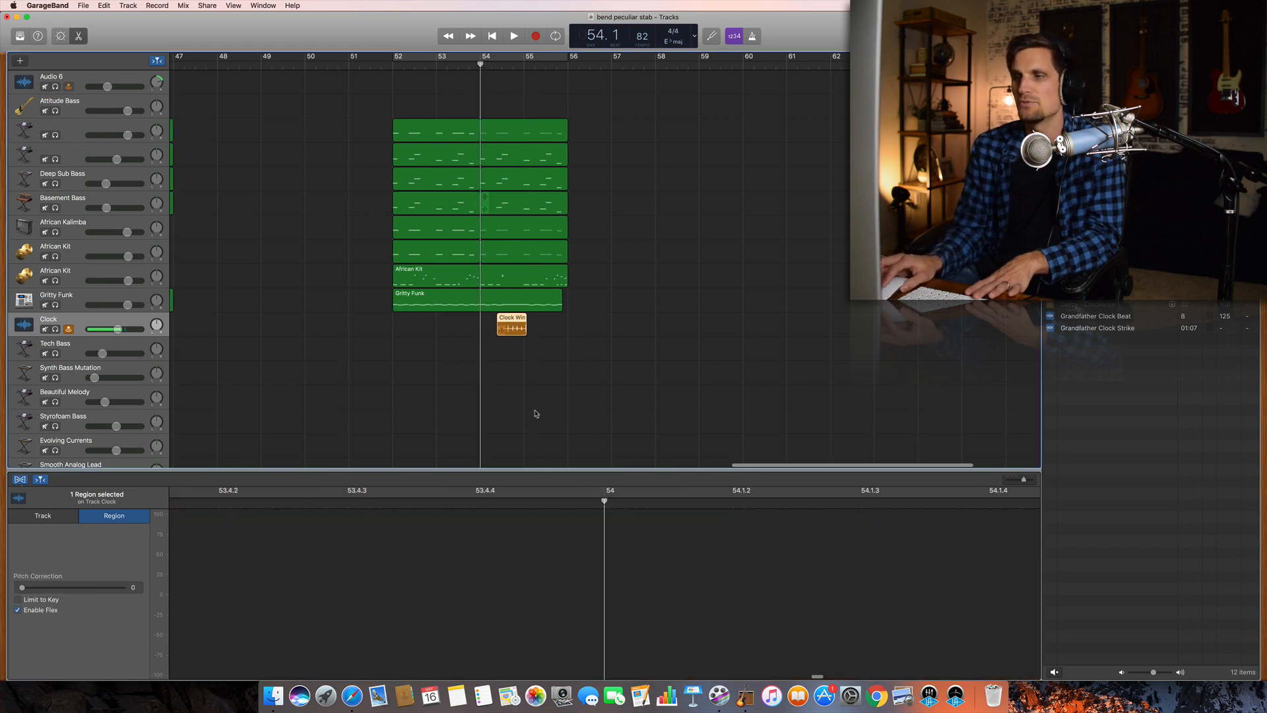
key("space")
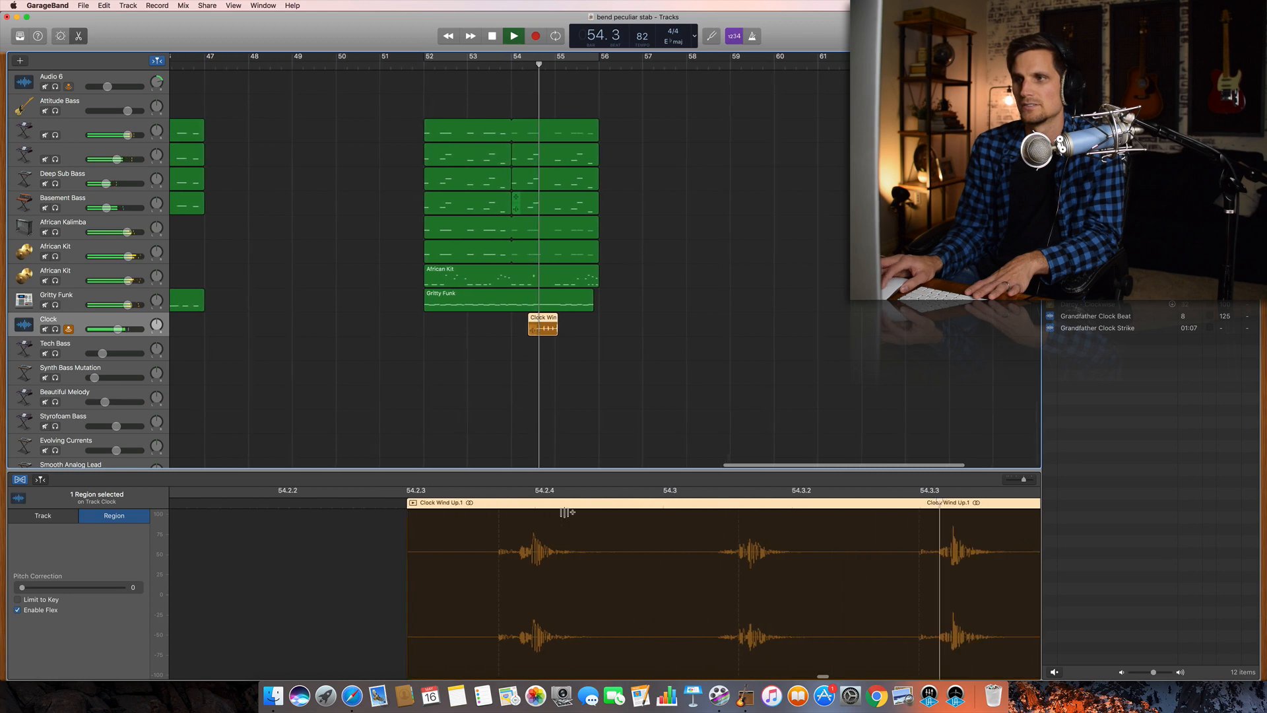
key("space")
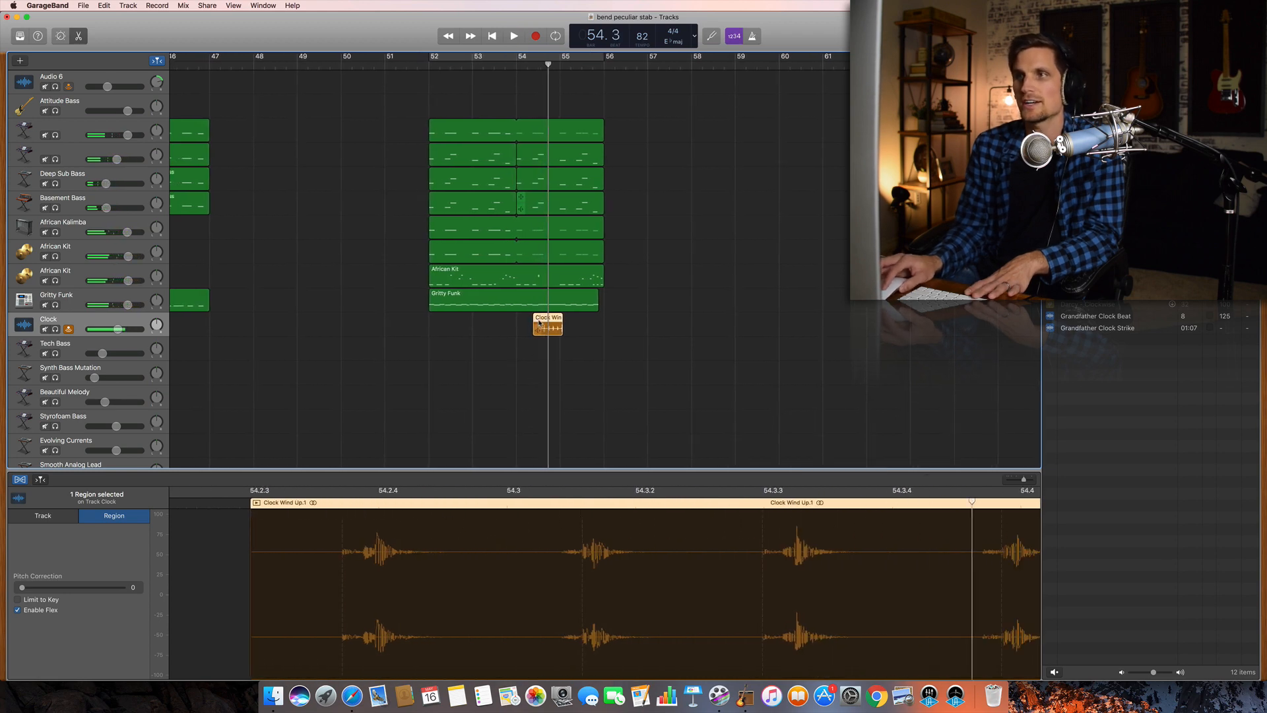
Move the clock region so that it starts at 54.3 and play again from bar 54.
left_click_drag(539, 323, 544, 323)
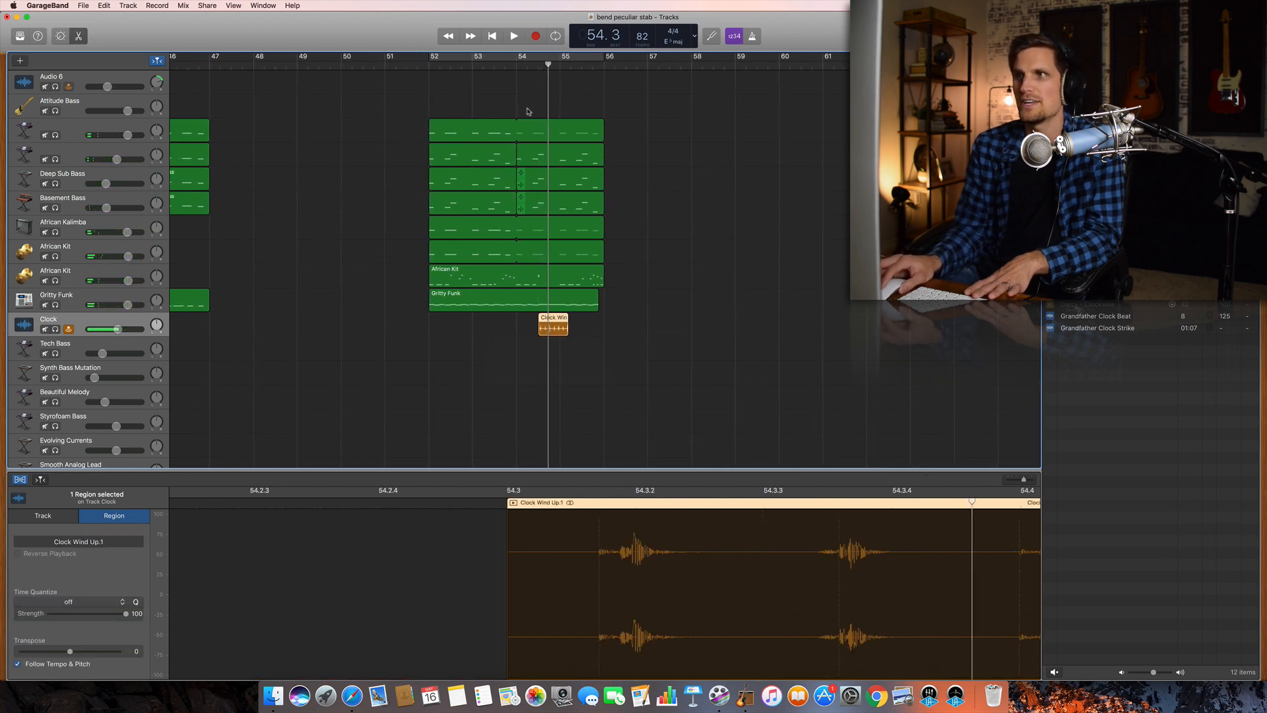
left_click(522, 74)
key("space")
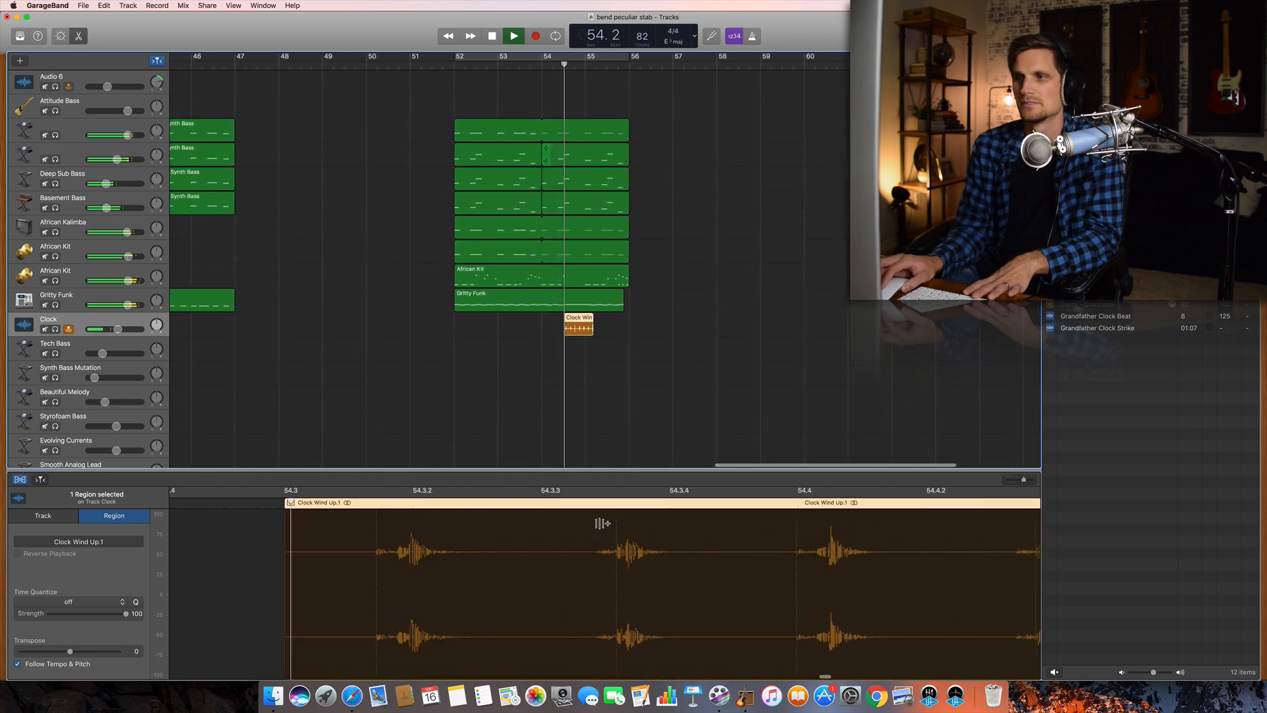
Stop playback and flex the first two clock ticks onto the grid at 54.3.2 and 54.3.4.
key("space")
left_click_drag(381, 525, 416, 526)
scroll(645, 547, "right", 2)
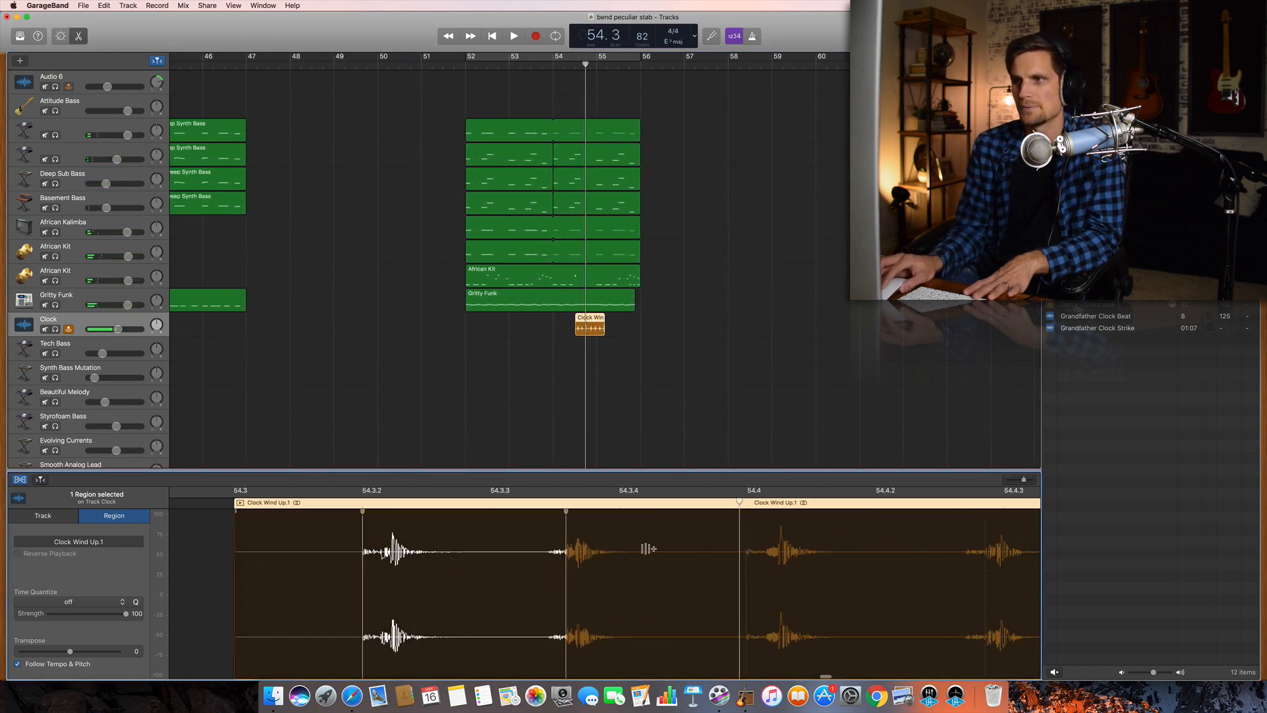
left_click_drag(578, 524, 615, 523)
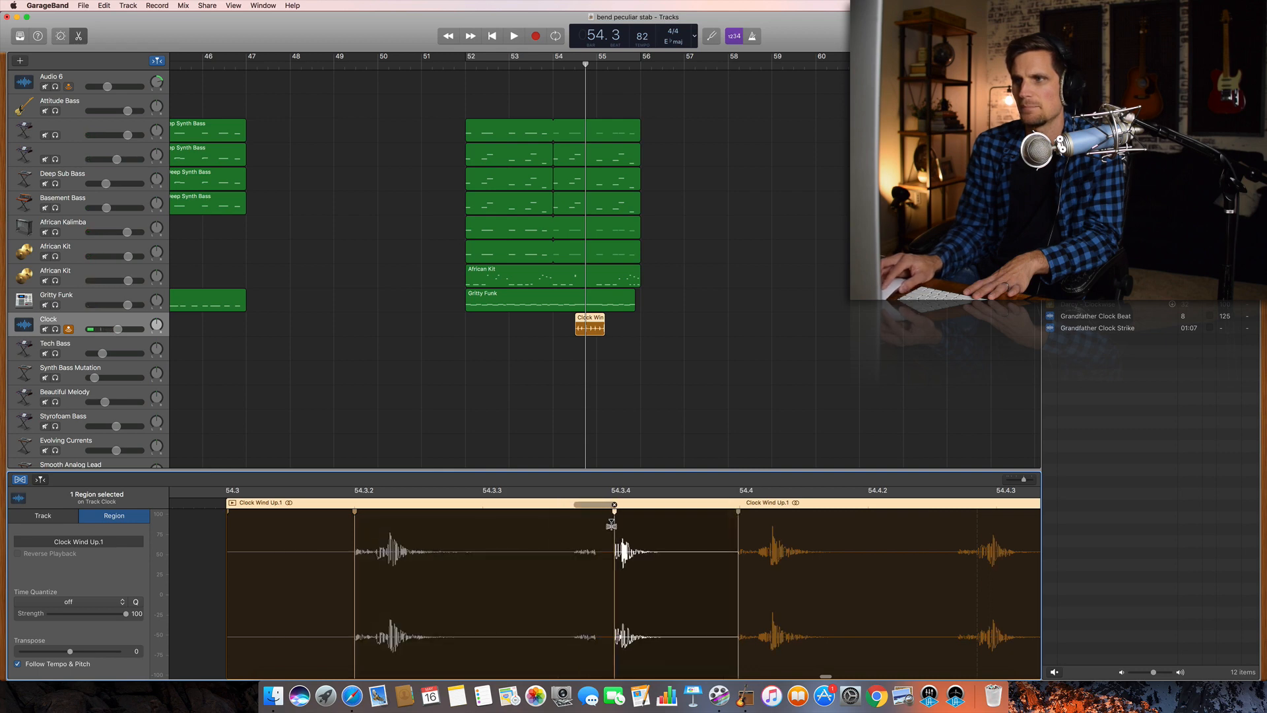
scroll(615, 523, "right", 2)
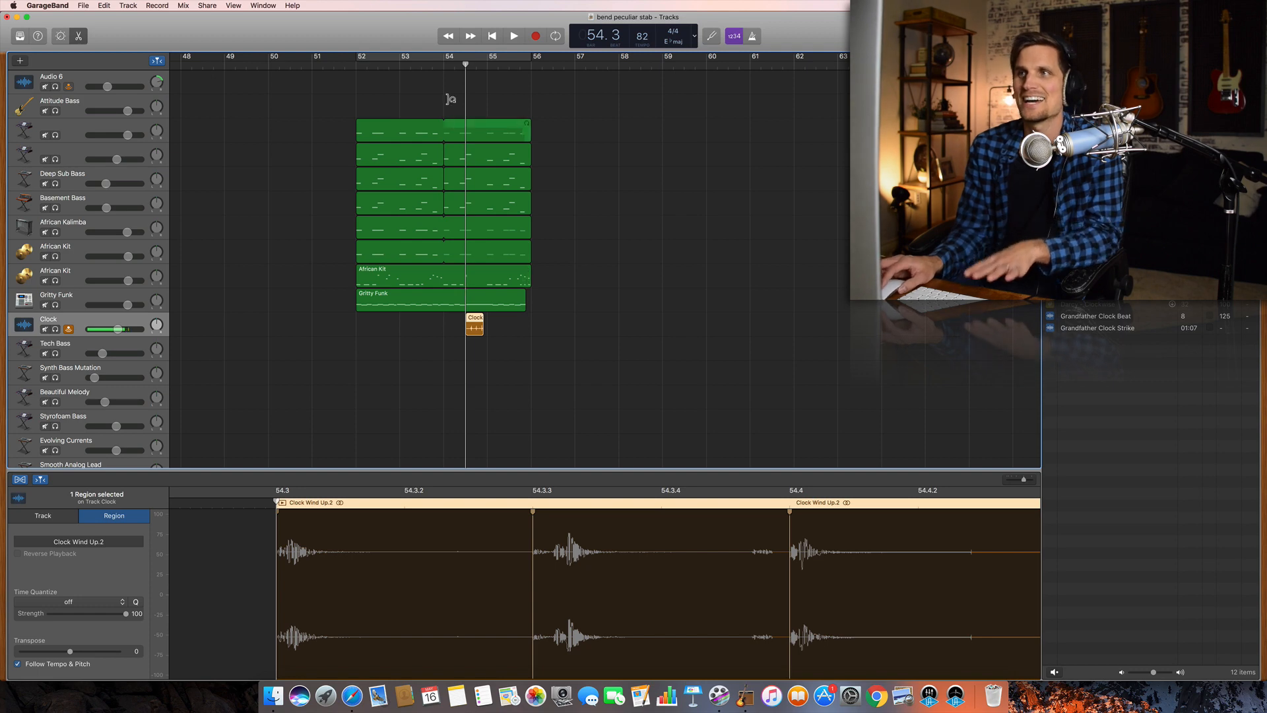
Play the section with the flexed clock ticks, and play it again from bar 52 to check their timing.
key("space")
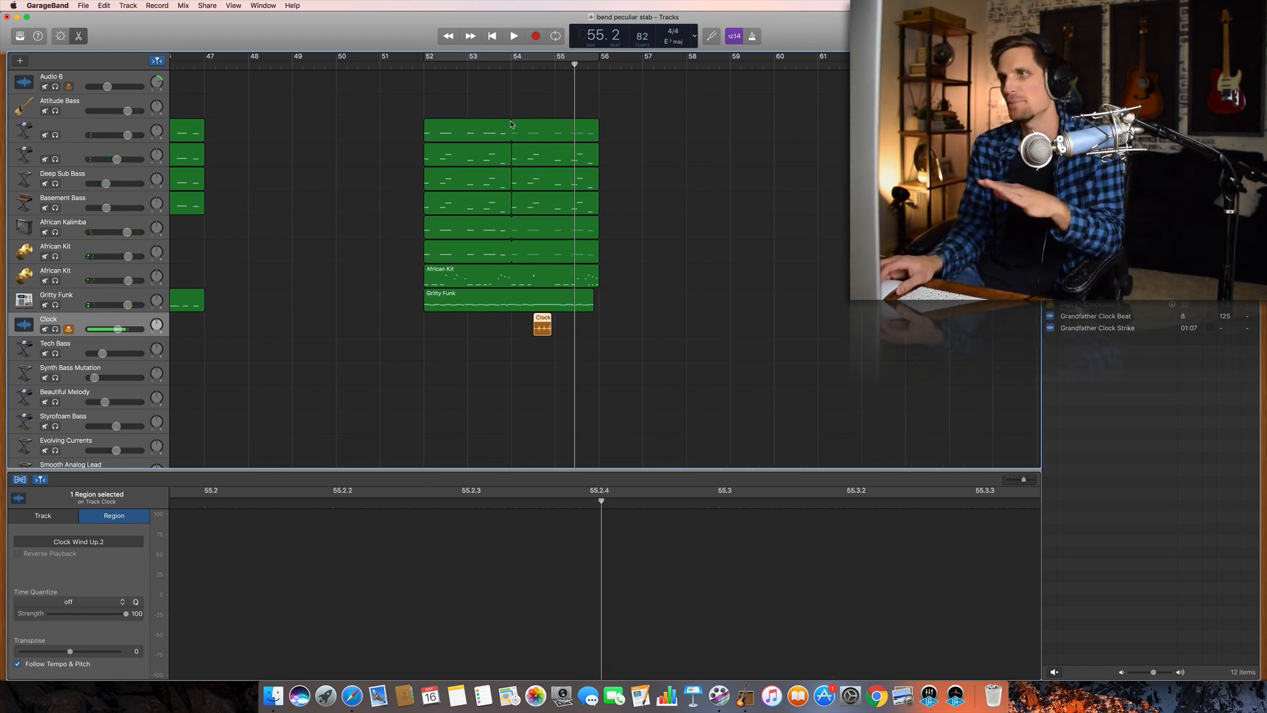
left_click(426, 65)
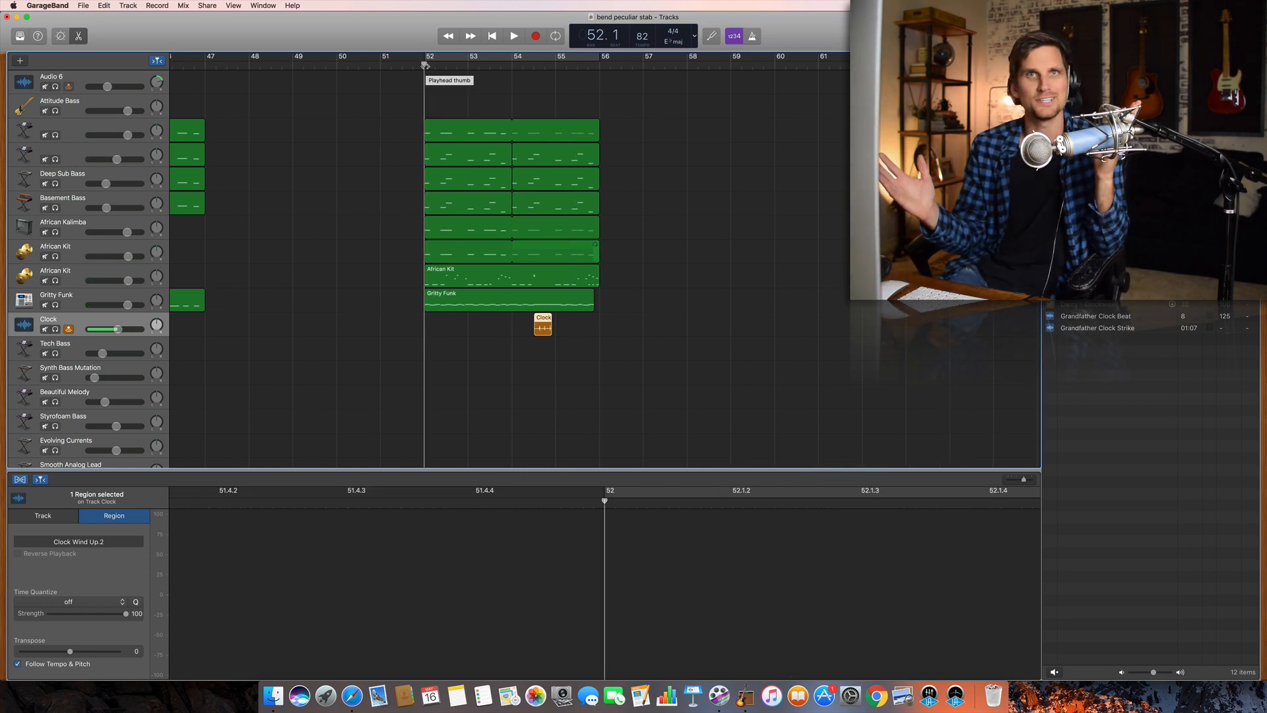
key("space")
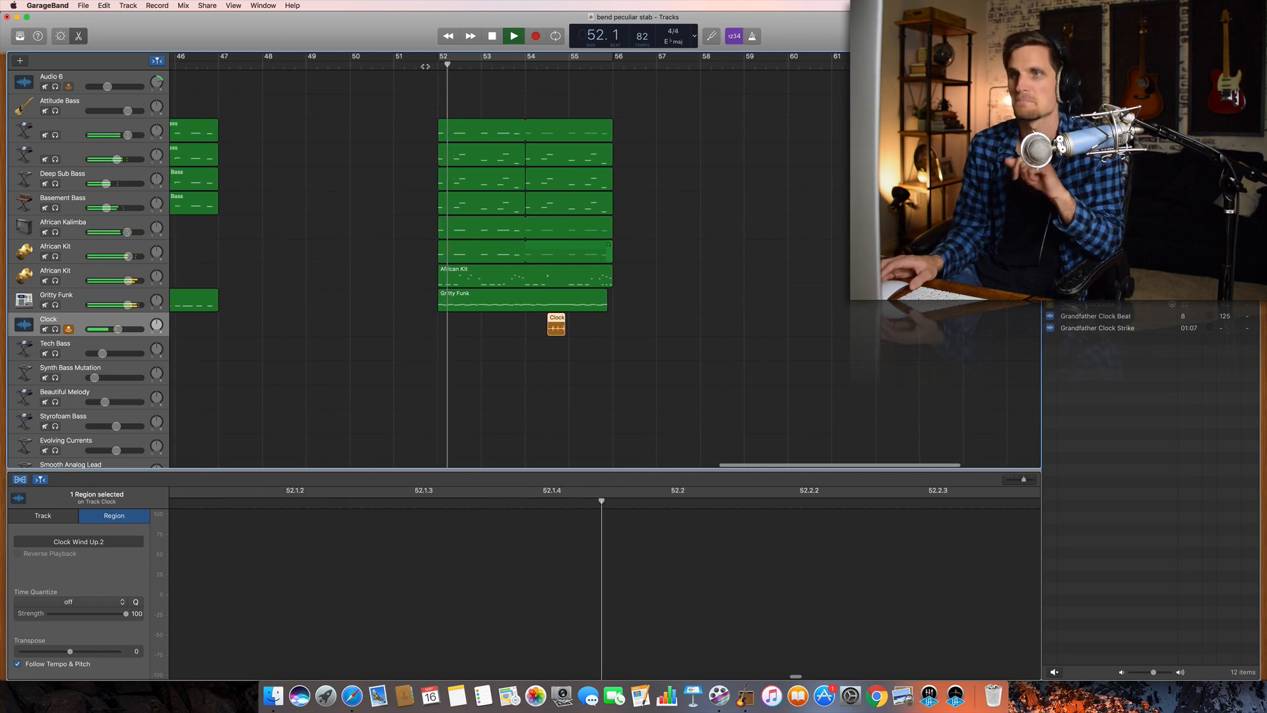